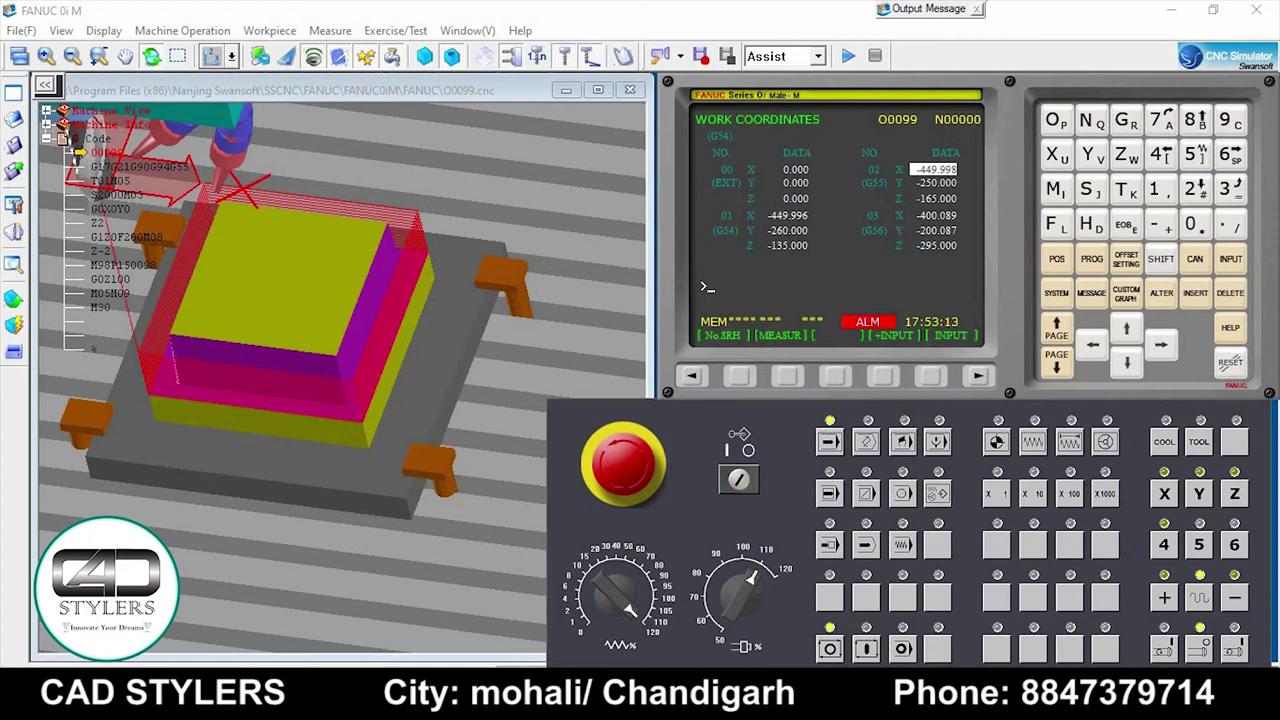
Step: Scroll to the 'Deep Cutting using Sub Programming' page showing the M98 and M99 definitions
scroll(340, 370, up, 2)
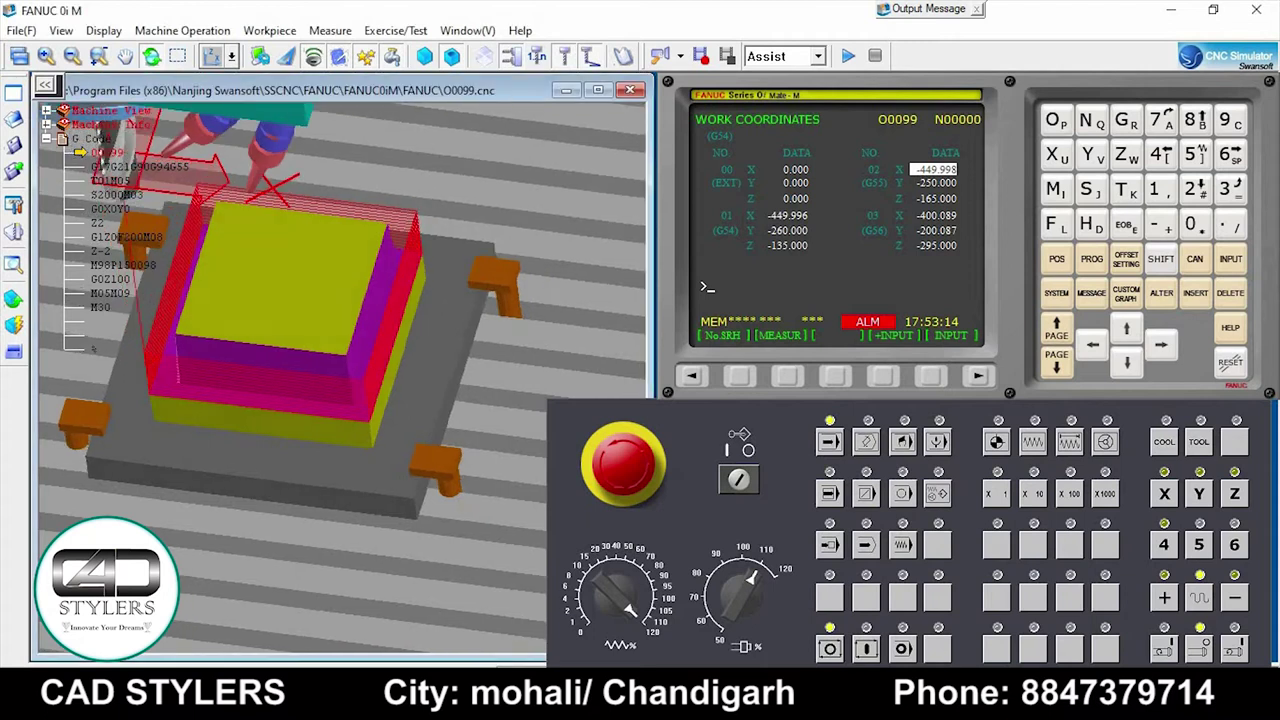
scroll(340, 370, up, 1)
scroll(340, 370, up, 1)
scroll(340, 370, down, 1)
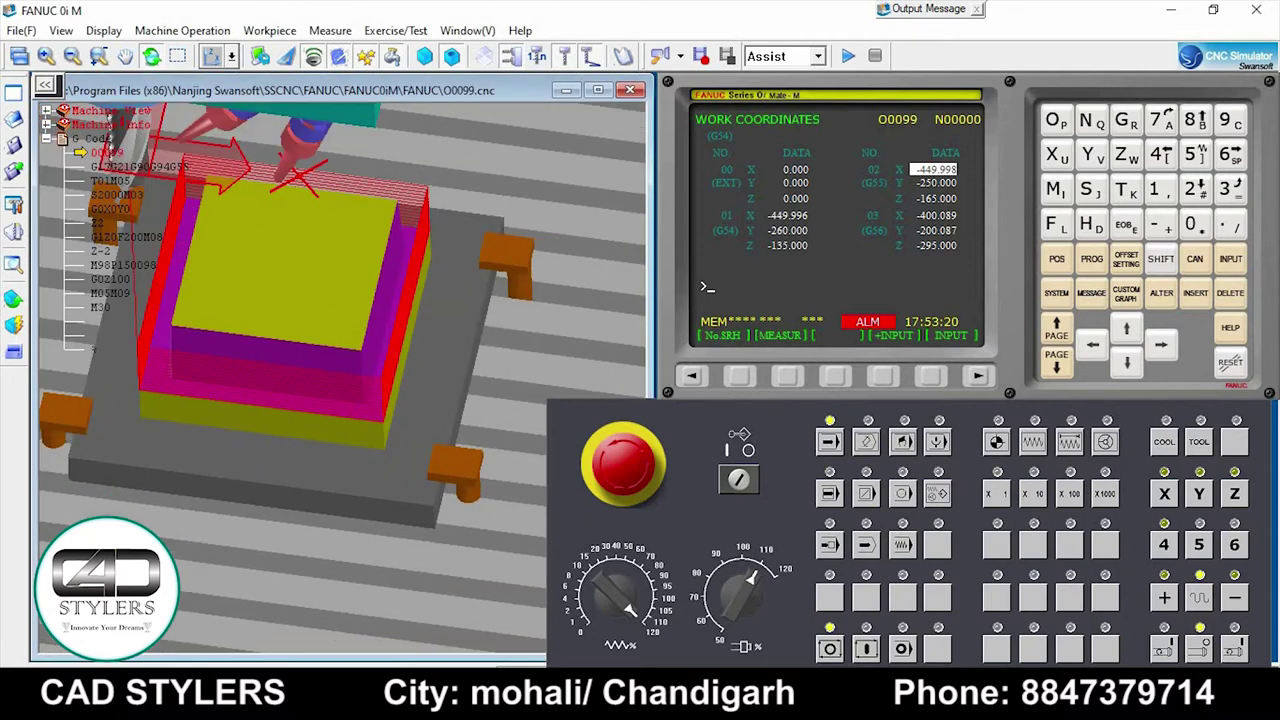
drag(340, 370, 300, 330)
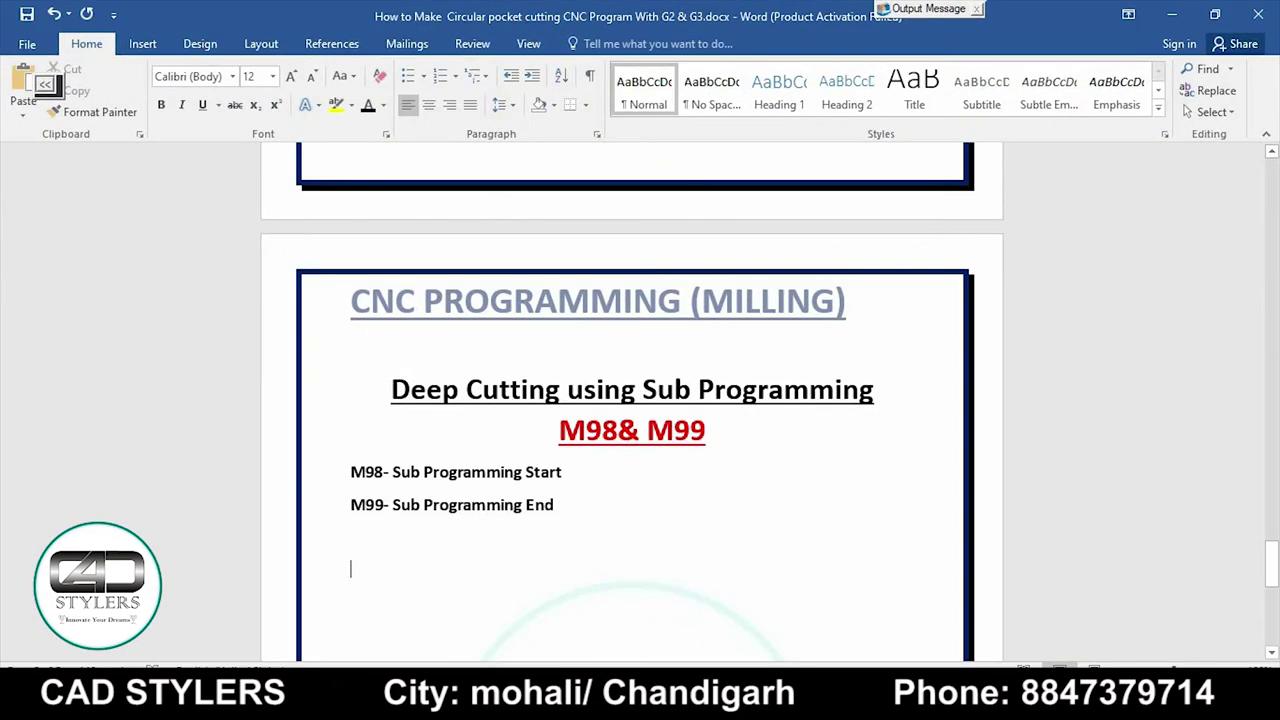
Step: Highlight the 'M98- Sub Programming Start' definition line
drag(350, 472, 571, 472)
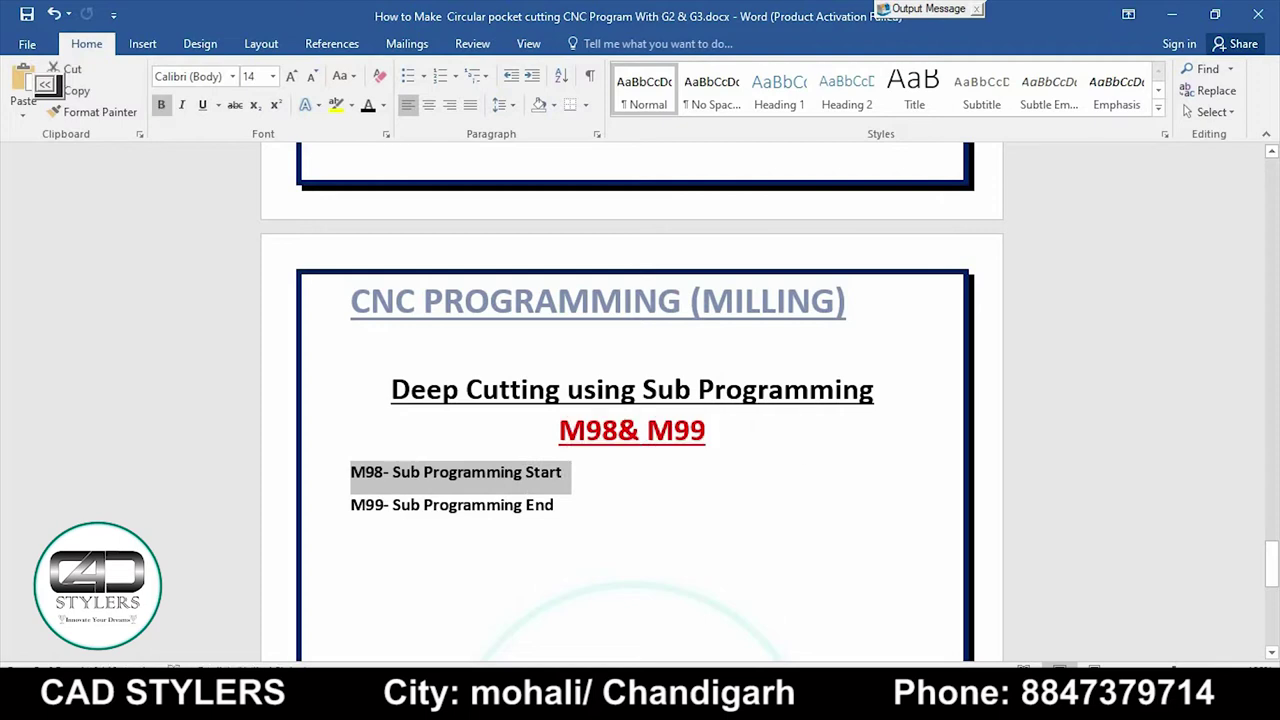
click(563, 472)
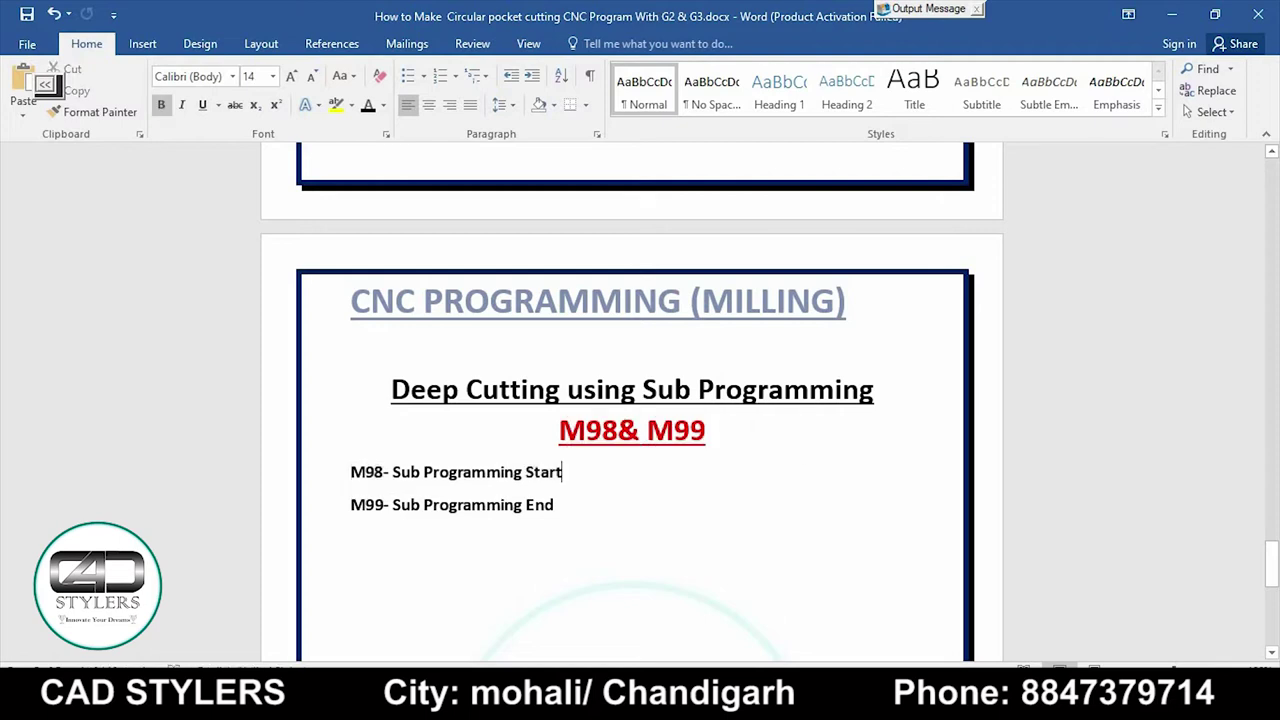
mouse_move(562, 472)
mouse_down()
mouse_move(350, 472)
mouse_move(563, 472)
mouse_move(350, 505)
mouse_move(563, 505)
mouse_up()
scroll(640, 400, down, 3)
Step: Remove the stray space in the M98& M99 heading and type O0009; below the M99 definition
click(351, 433)
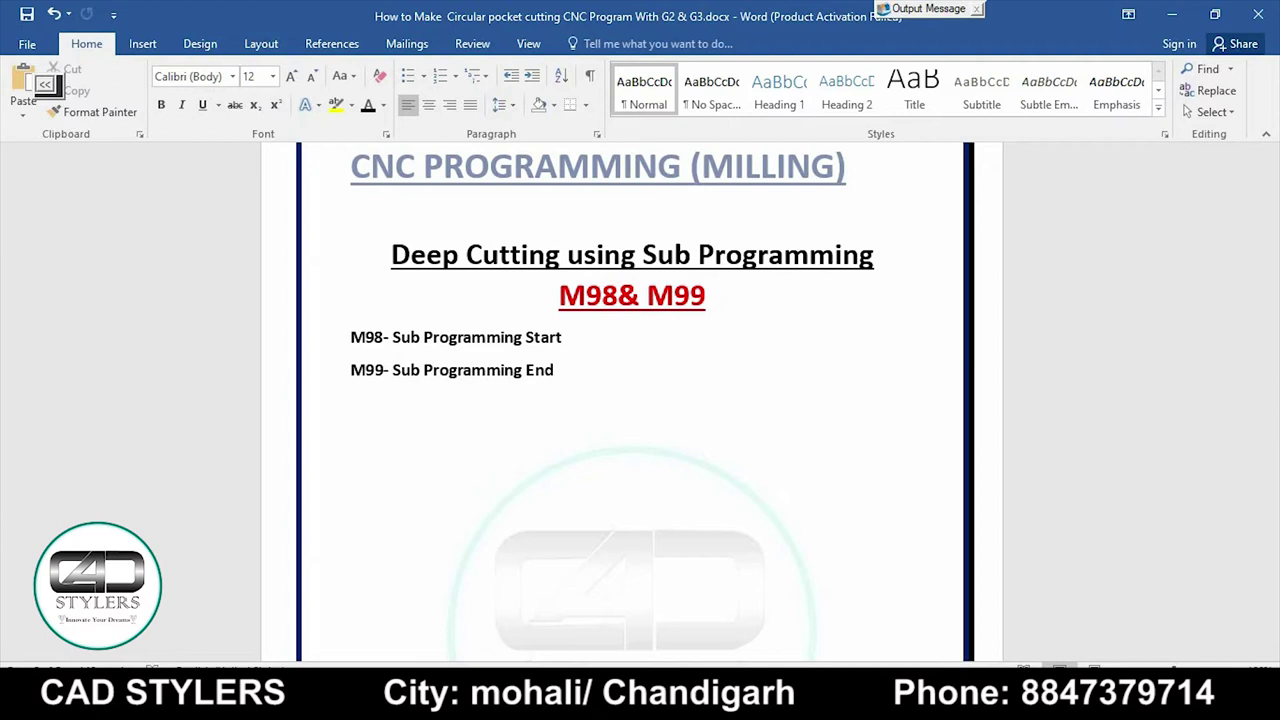
click(618, 295)
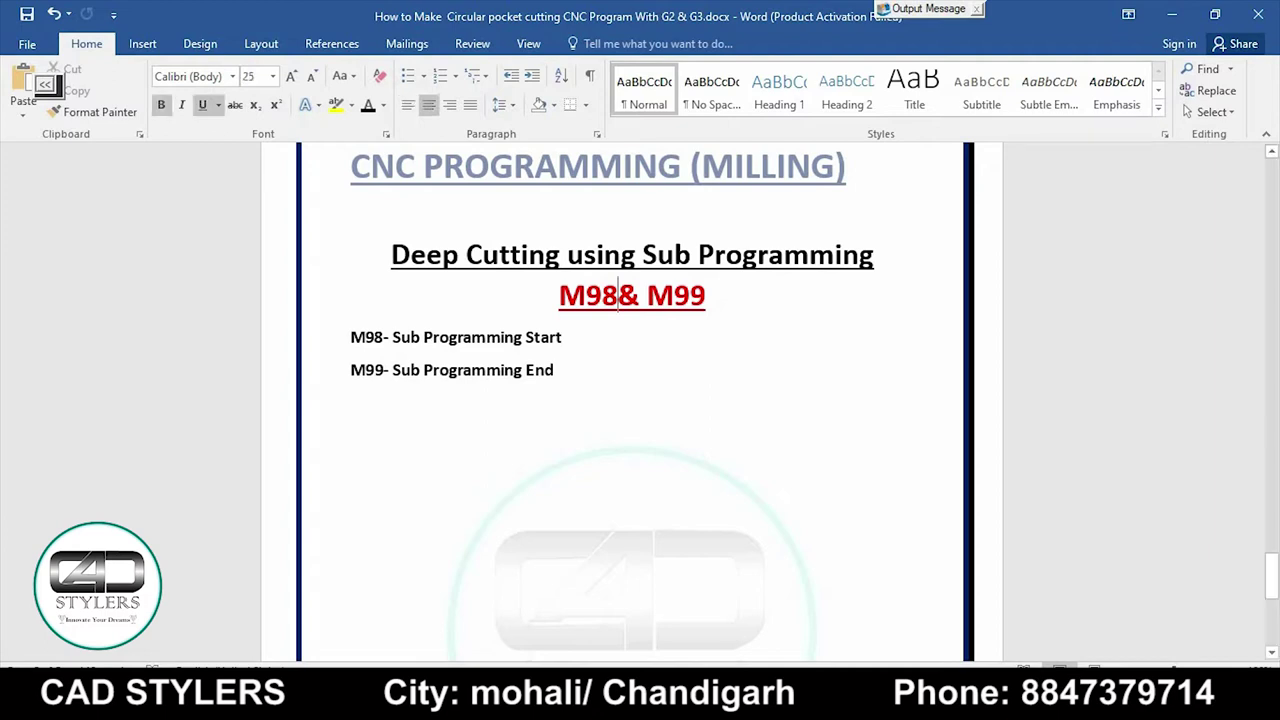
key(BackSpace)
click(554, 370)
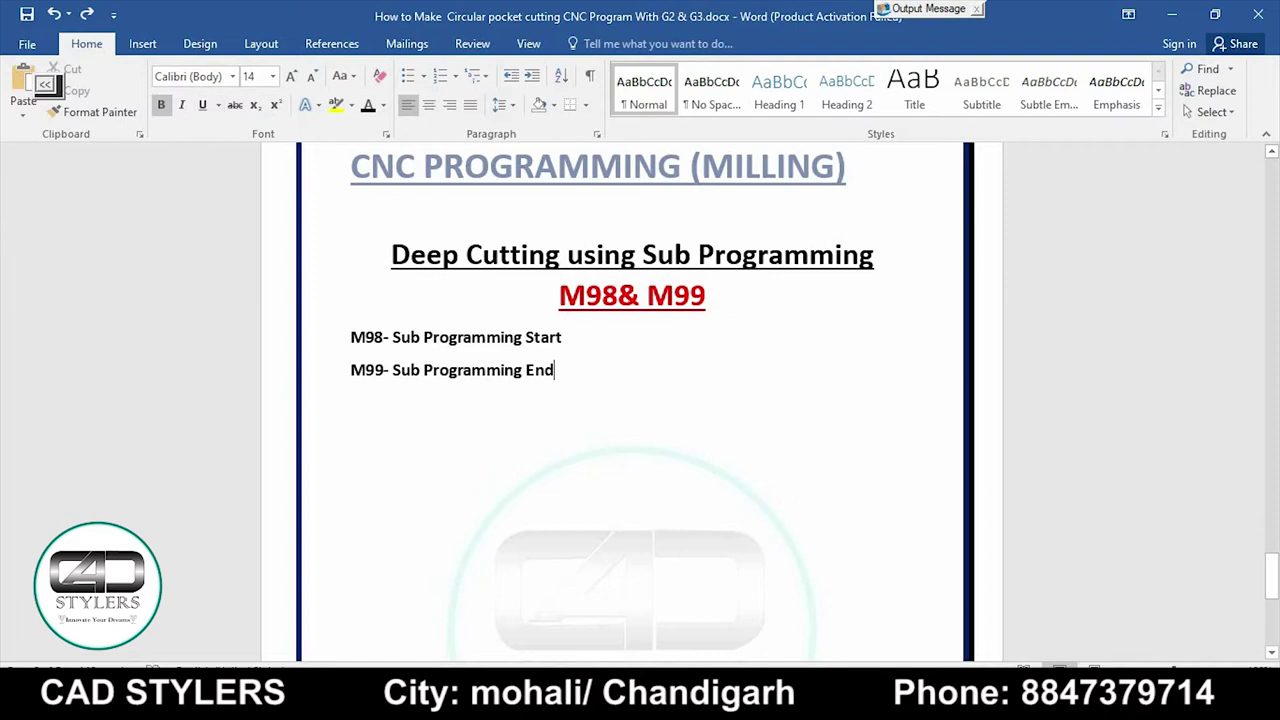
click(351, 402)
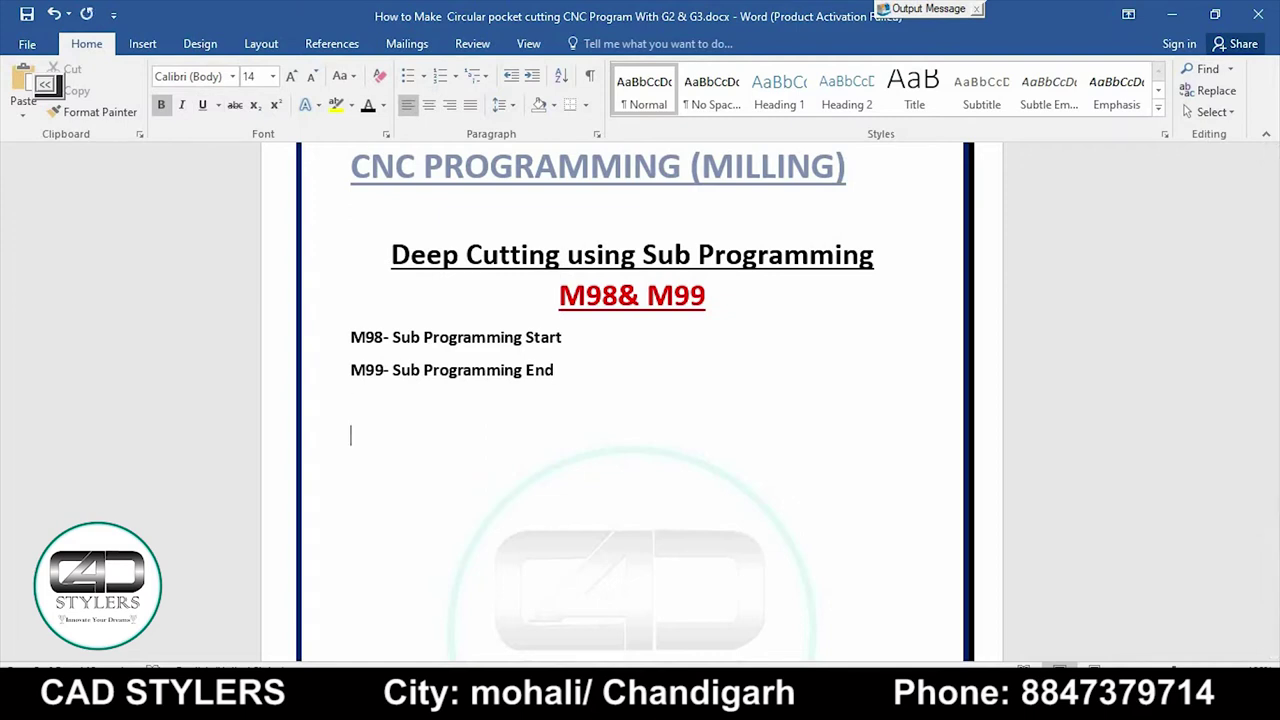
text(O000)
text(9;)
Step: Add the lines G17G21G90G94G55;, T01M06; and S2000M03;, checking the AutoCAD drawing
key(Return)
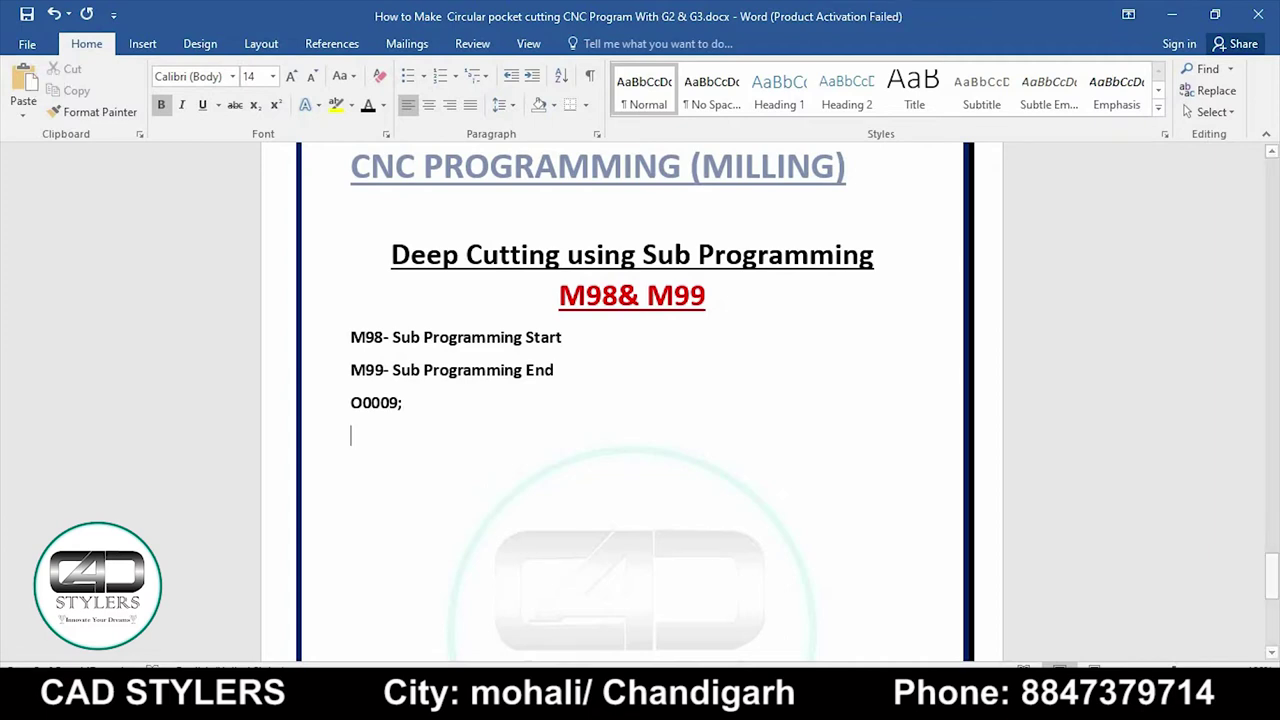
key(alt+Tab)
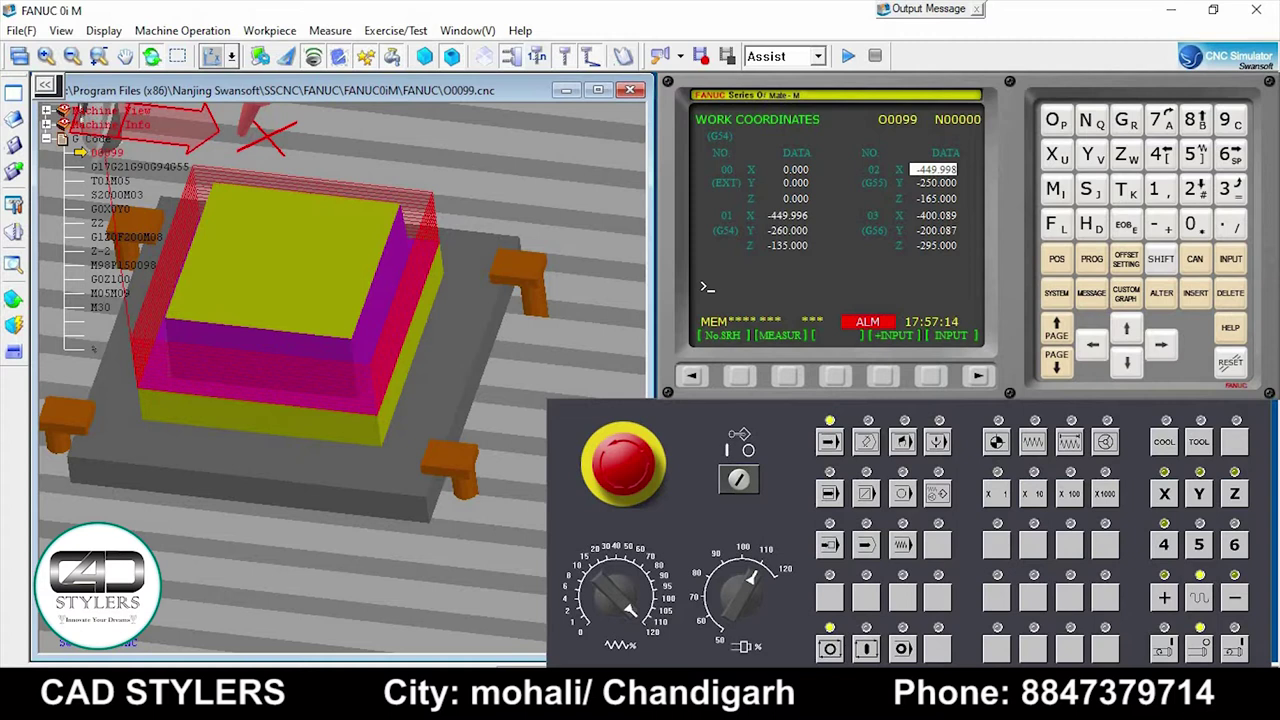
click(860, 600)
click(795, 620)
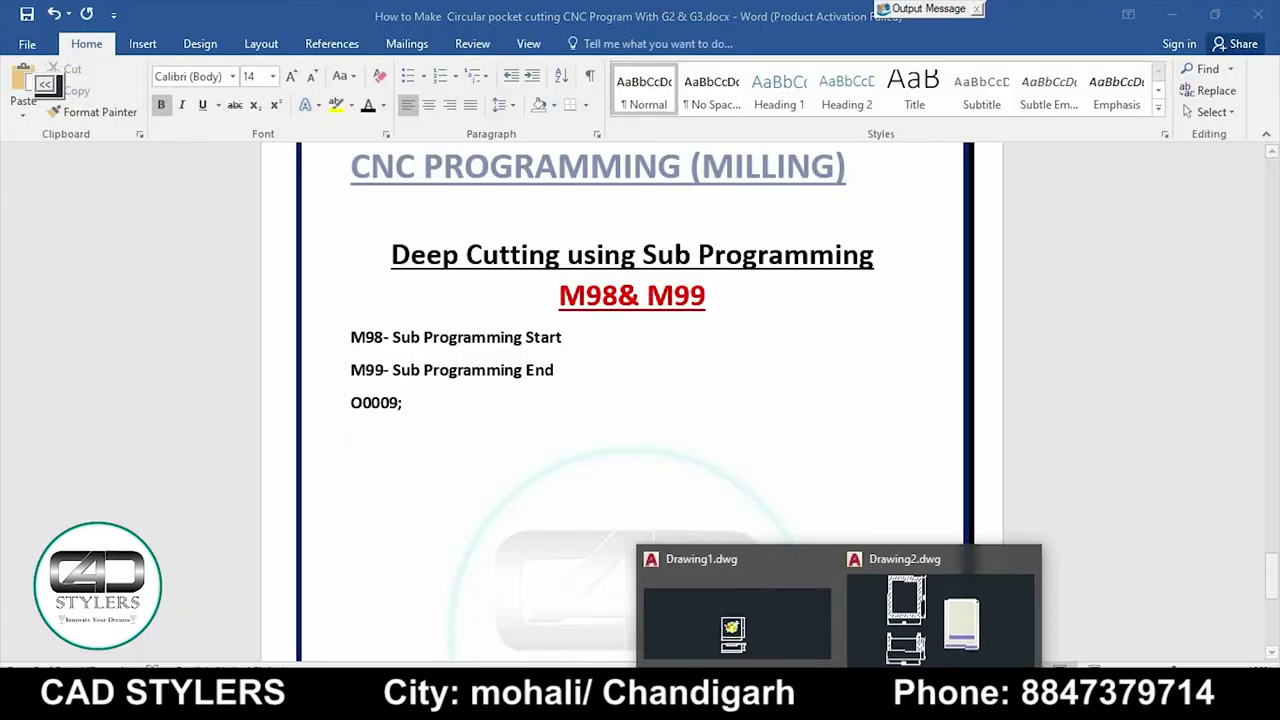
text(G17G)
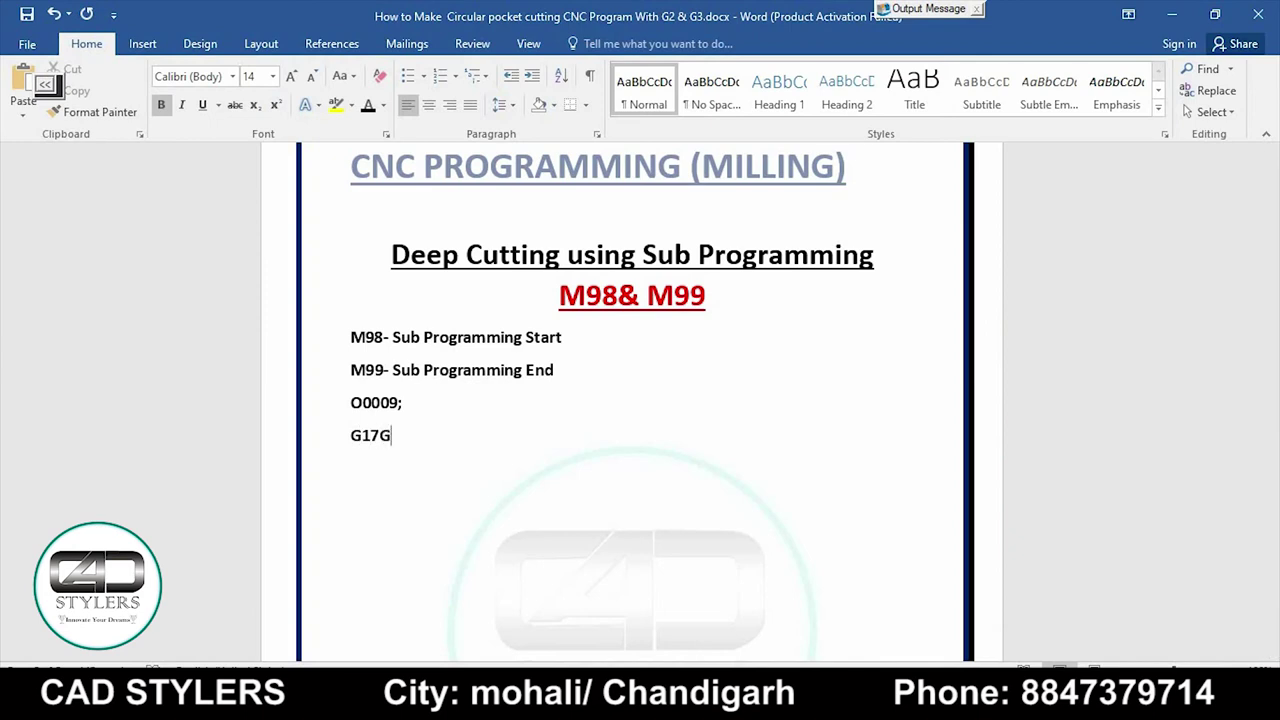
text(21G90G9)
text(4G55; )
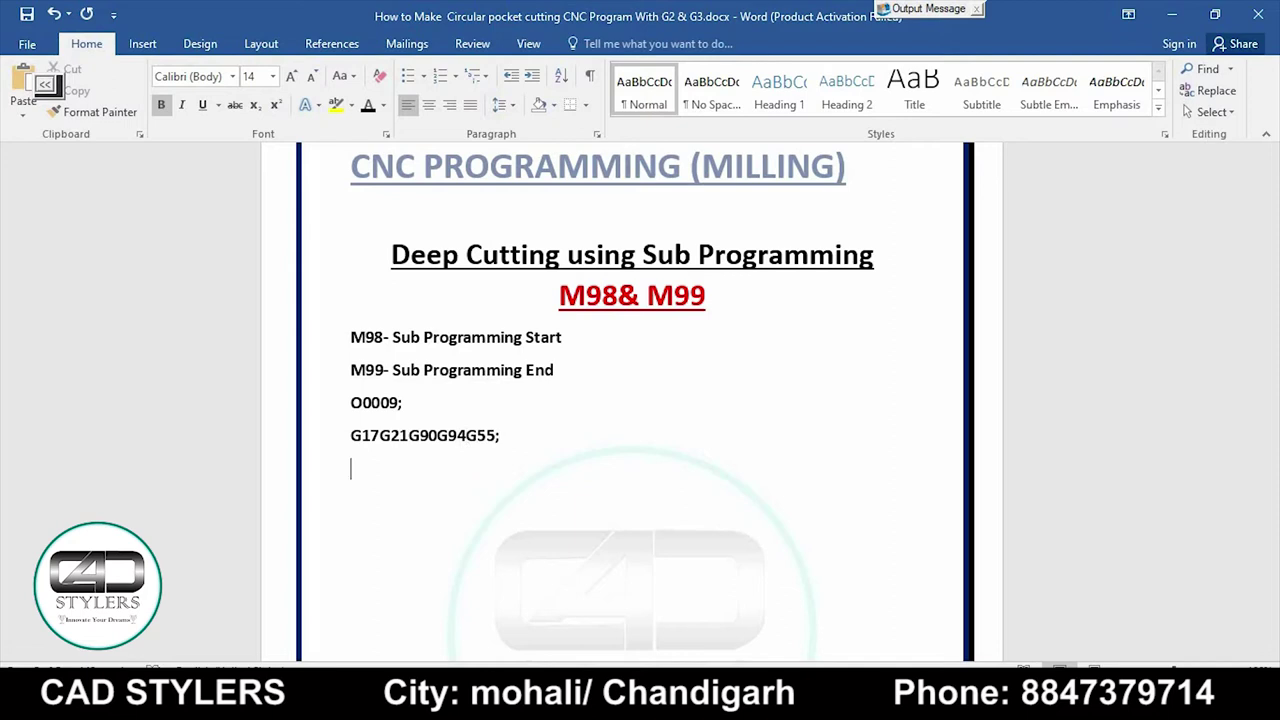
text(T01M06)
text(;)
key(Return)
text(S200)
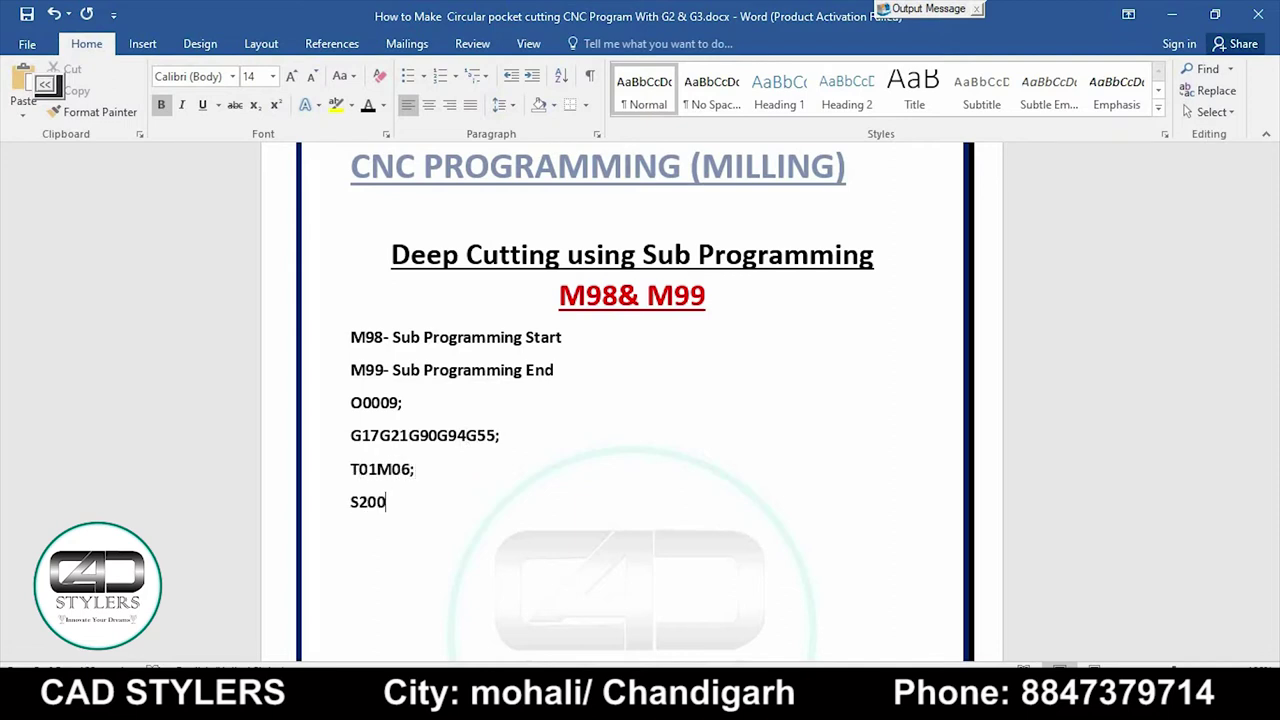
text(0M03;)
key(Return)
Step: Add the lines G0X0Y0;, Z2;, G1Z0F200M08; and Z-2; on separate lines
text(G0)
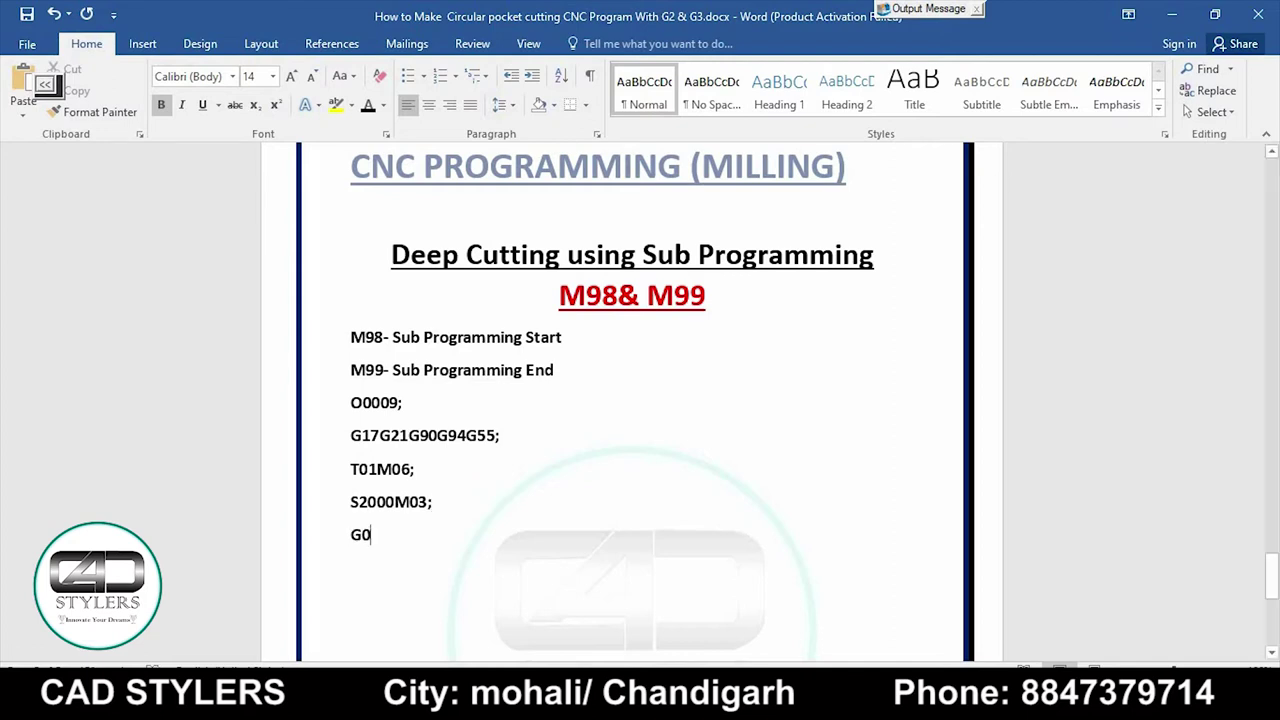
key(alt+Tab)
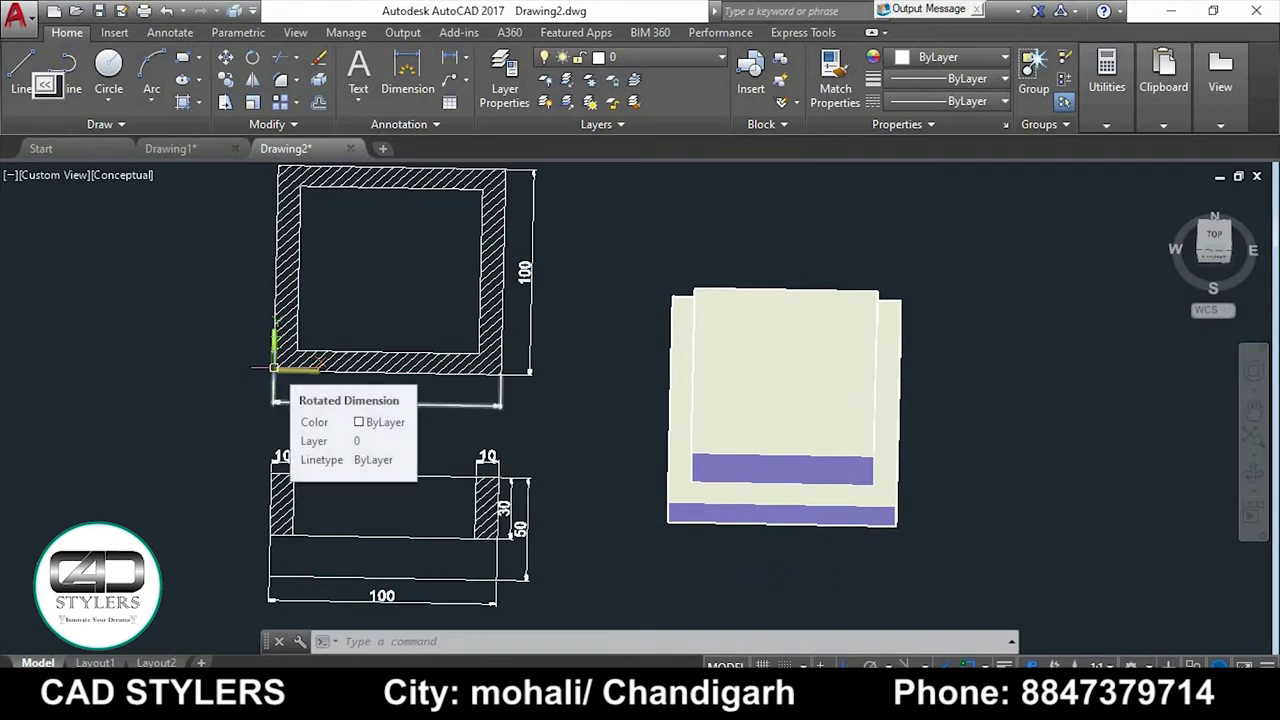
click(760, 705)
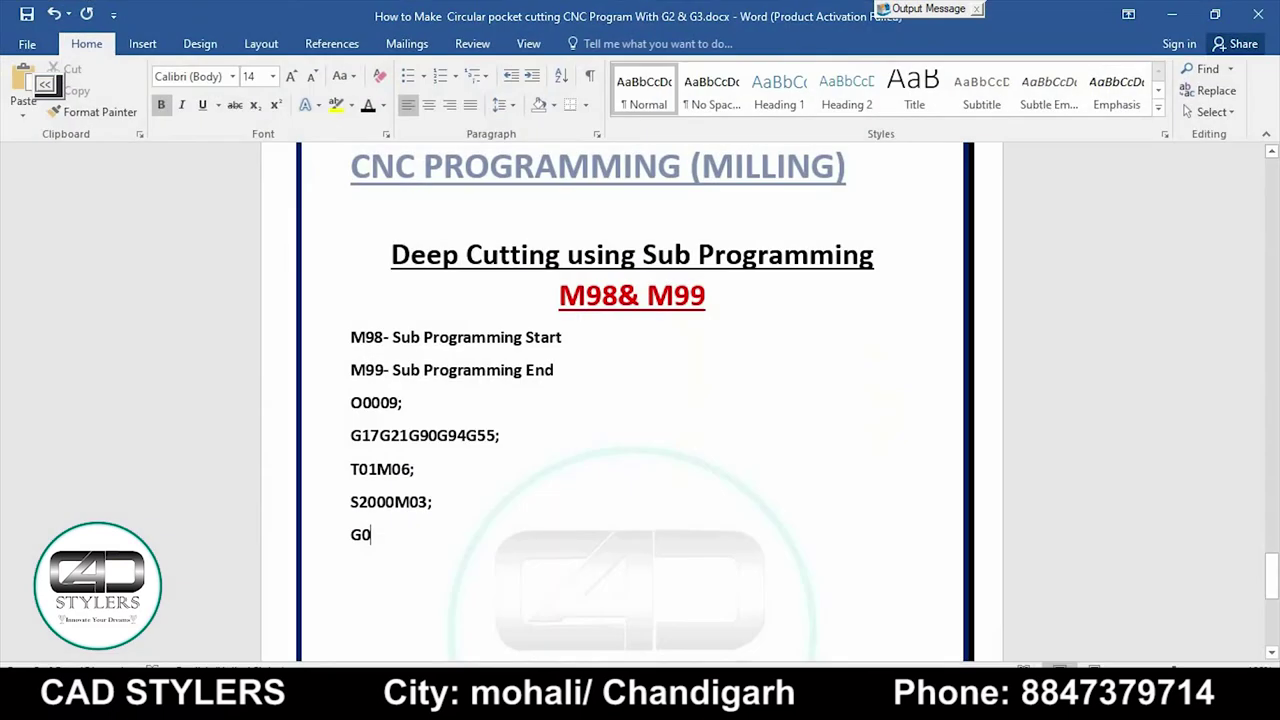
text(X)
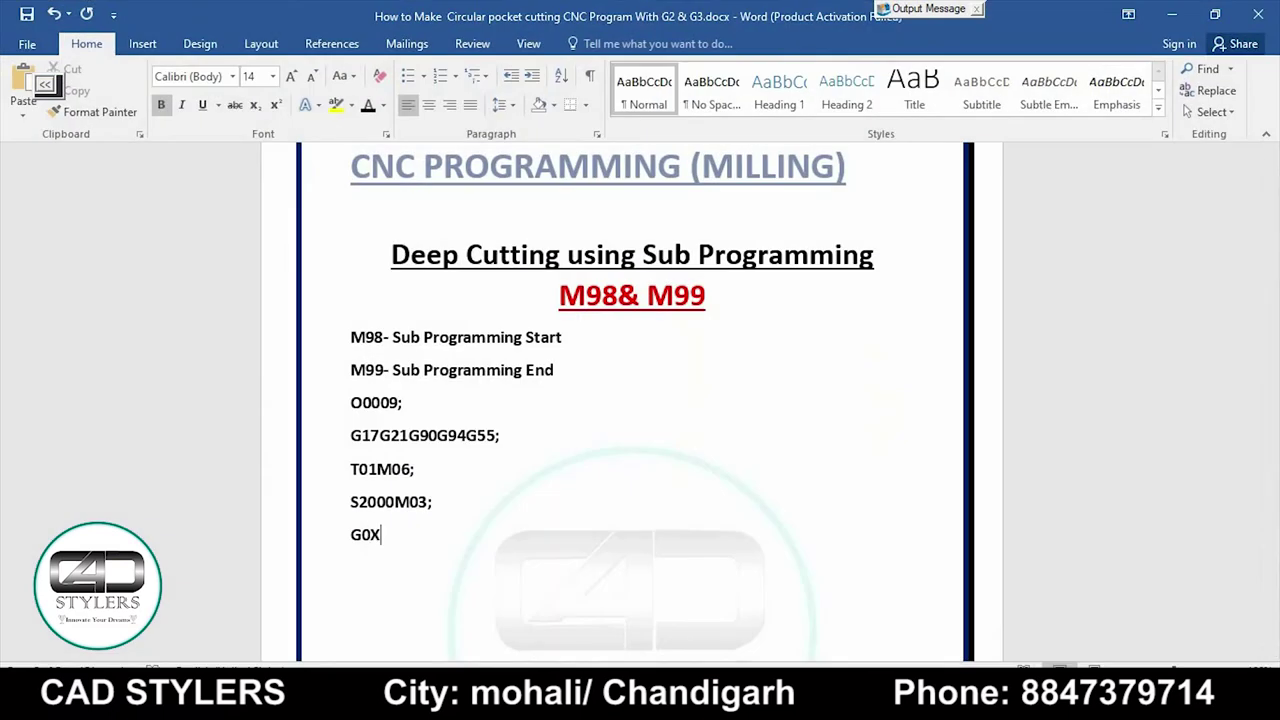
text(0Y0)
text(;)
key(Return)
text(Z2)
text(;)
key(Return)
text(G)
text(1Z0F200)
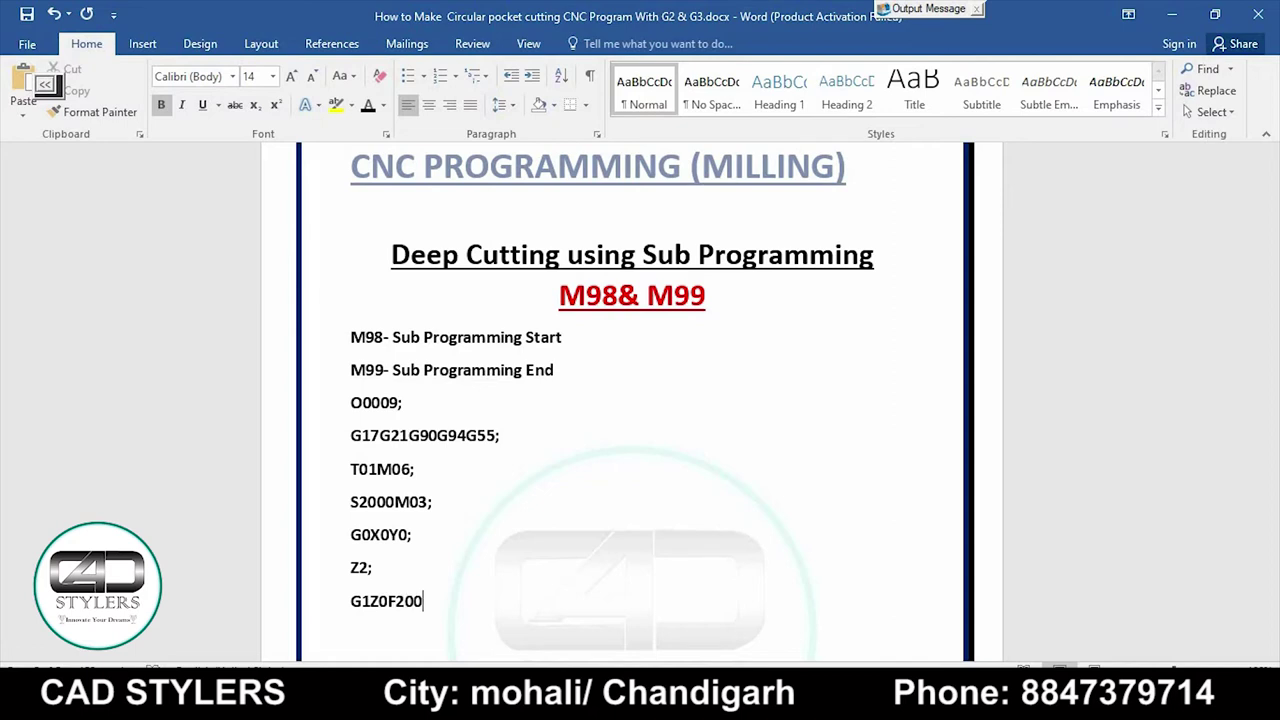
text(M08;)
key(Return)
text(Z-)
text(2;)
key(Return)
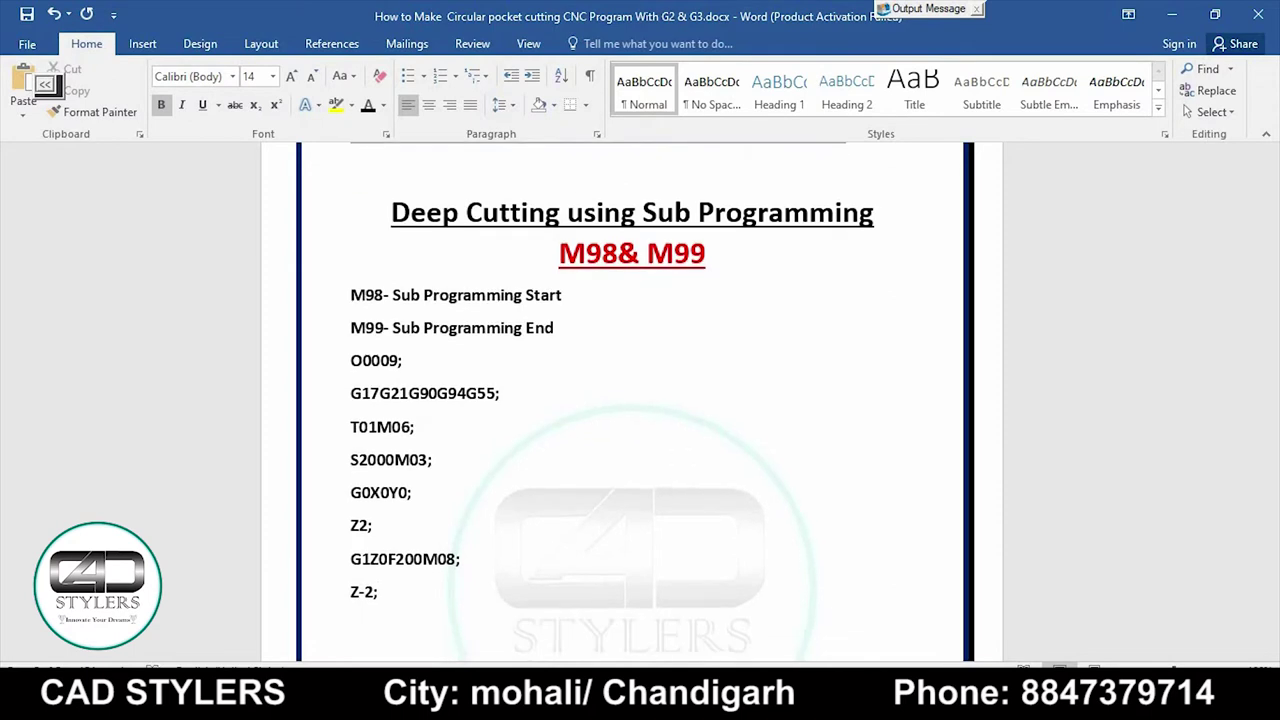
Step: Delete the Z-2; line and type the subprogram call M98P150010; in its place
scroll(632, 400, down, 2)
key(BackSpace)
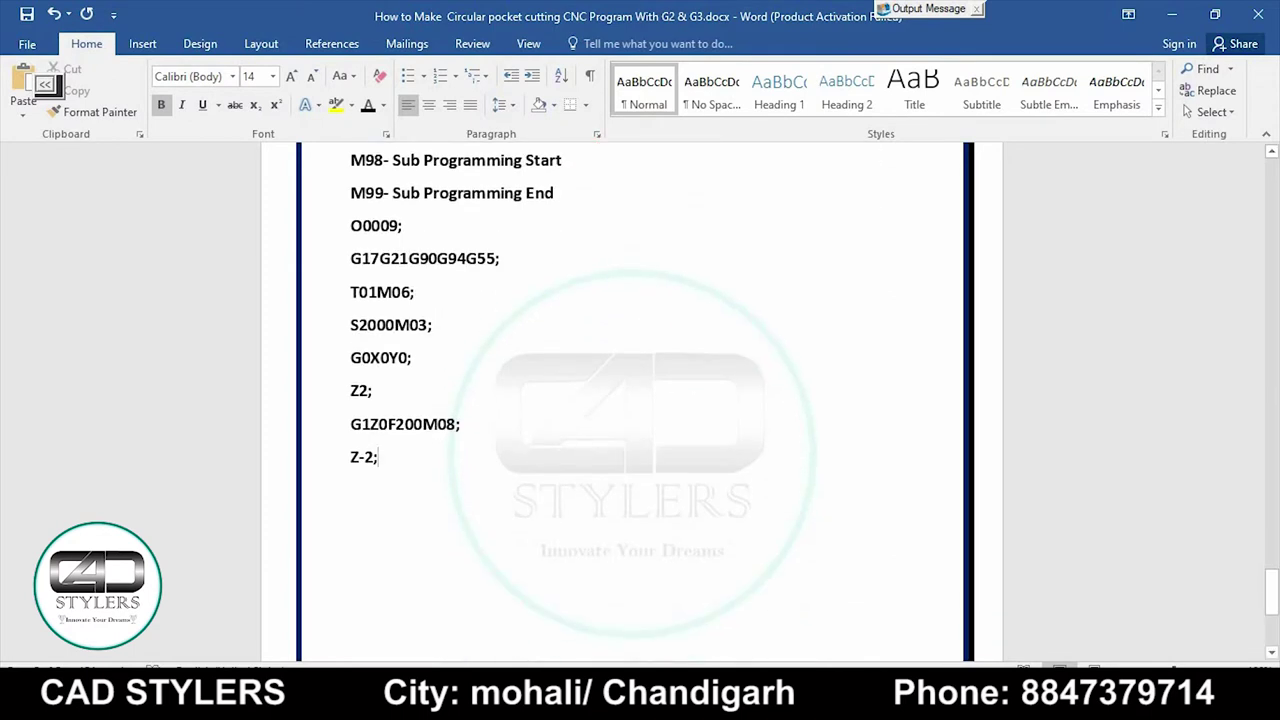
key(BackSpace)
key(BackSpace)
key(BackSpace)
key(BackSpace)
text(M9)
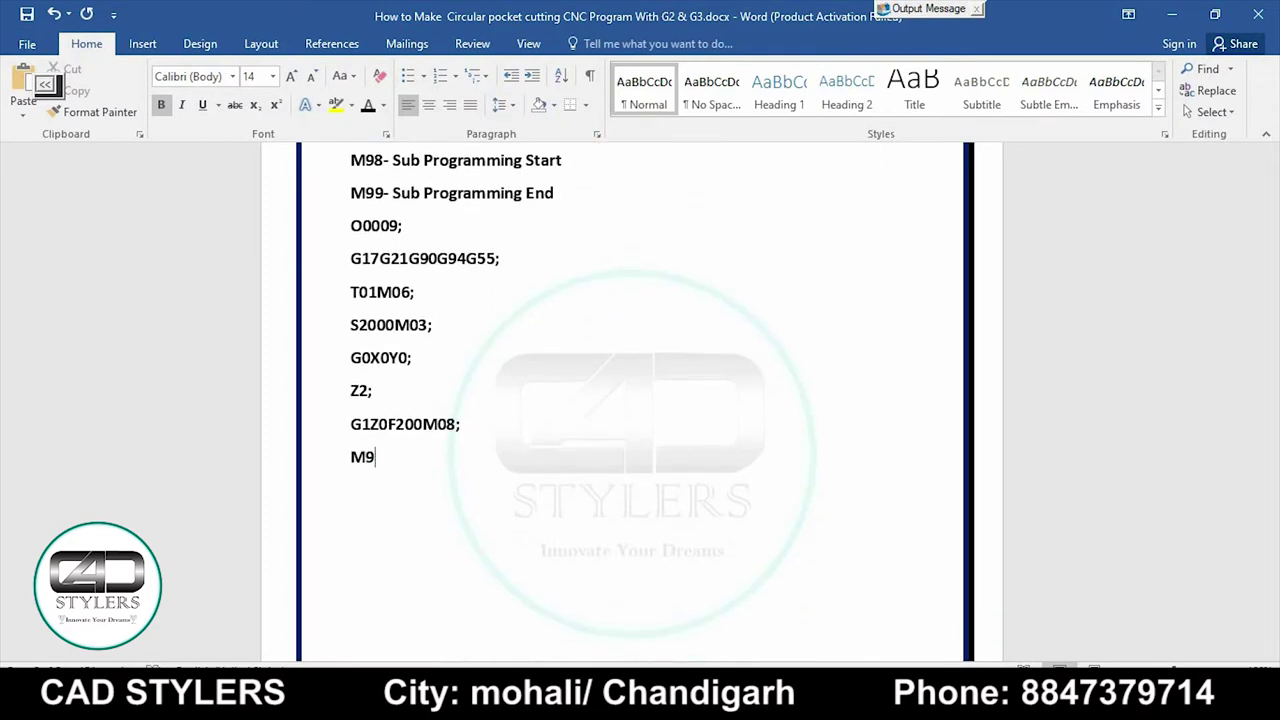
text(8P)
text(15)
scroll(632, 400, up, 3)
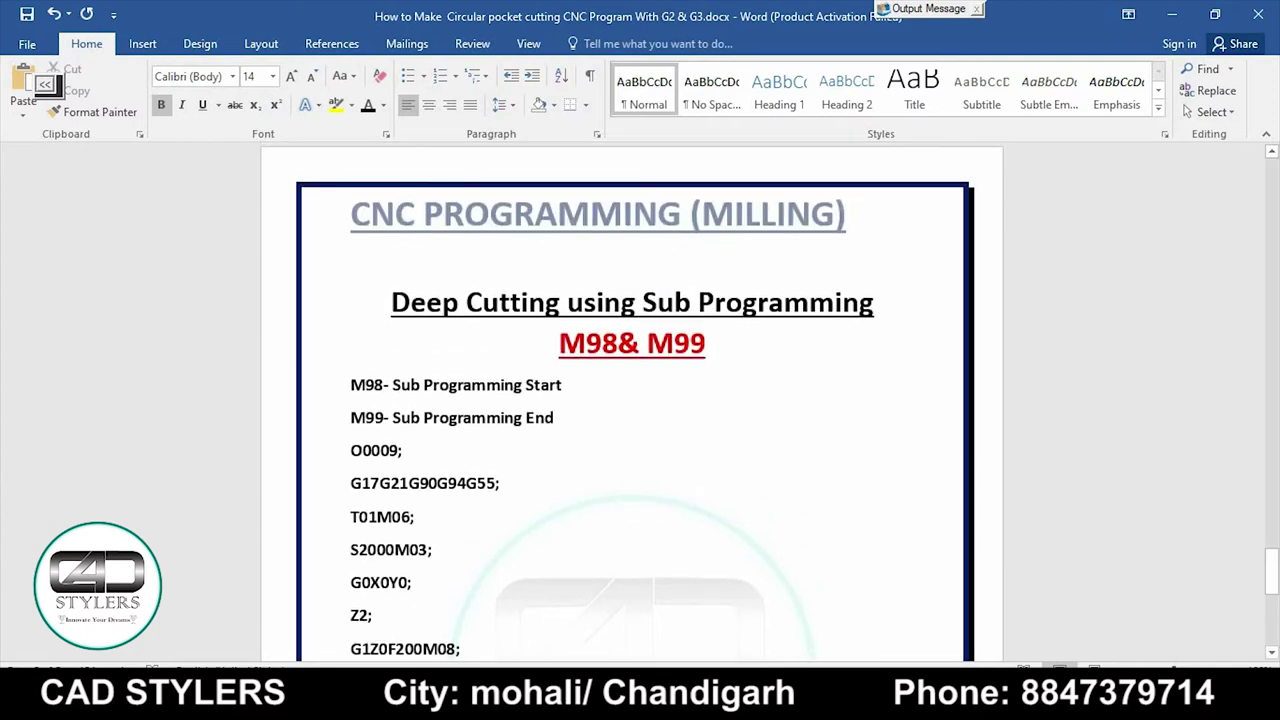
scroll(632, 400, down, 2)
scroll(632, 400, down, 2)
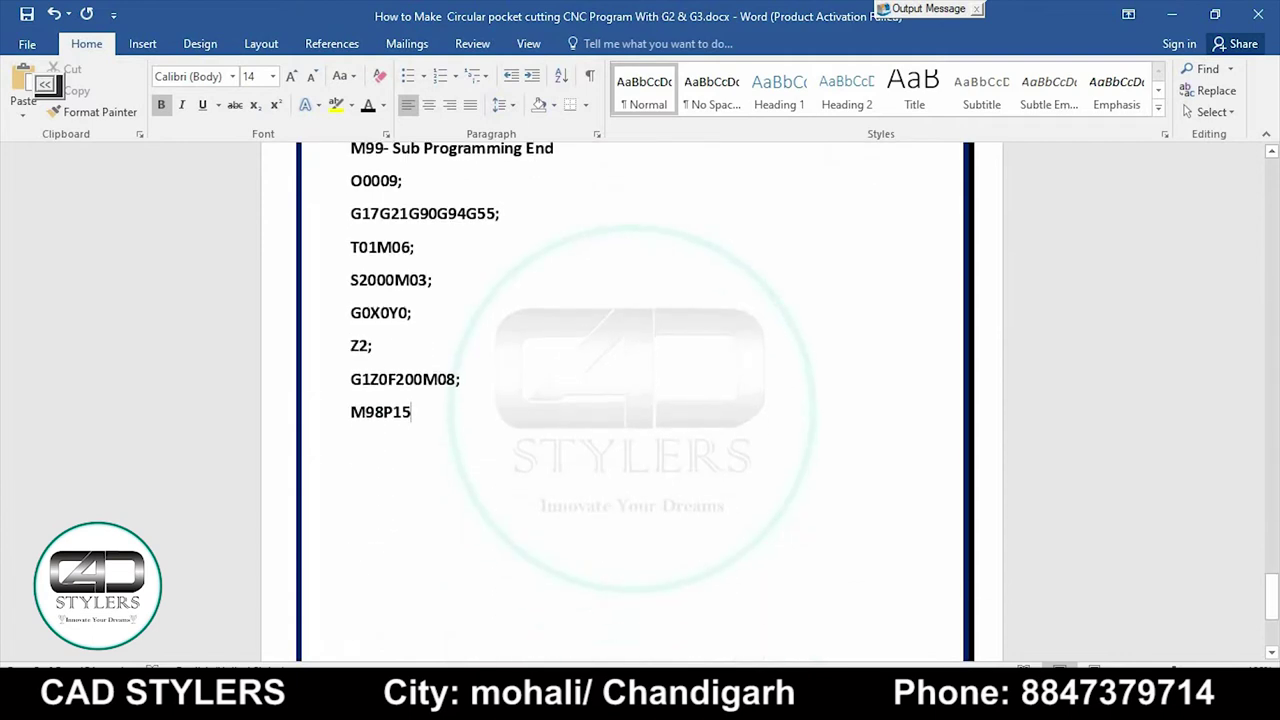
text(0)
text(010)
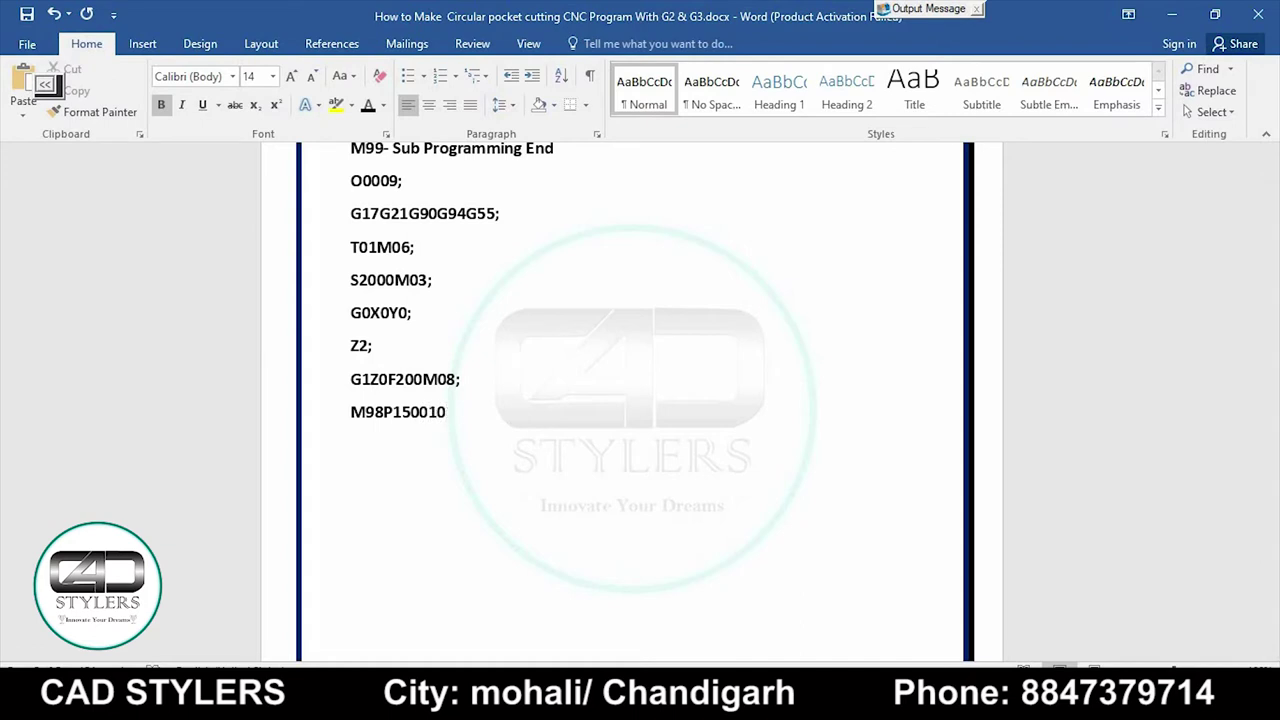
text(;)
key(Return)
scroll(640, 400, up, 3)
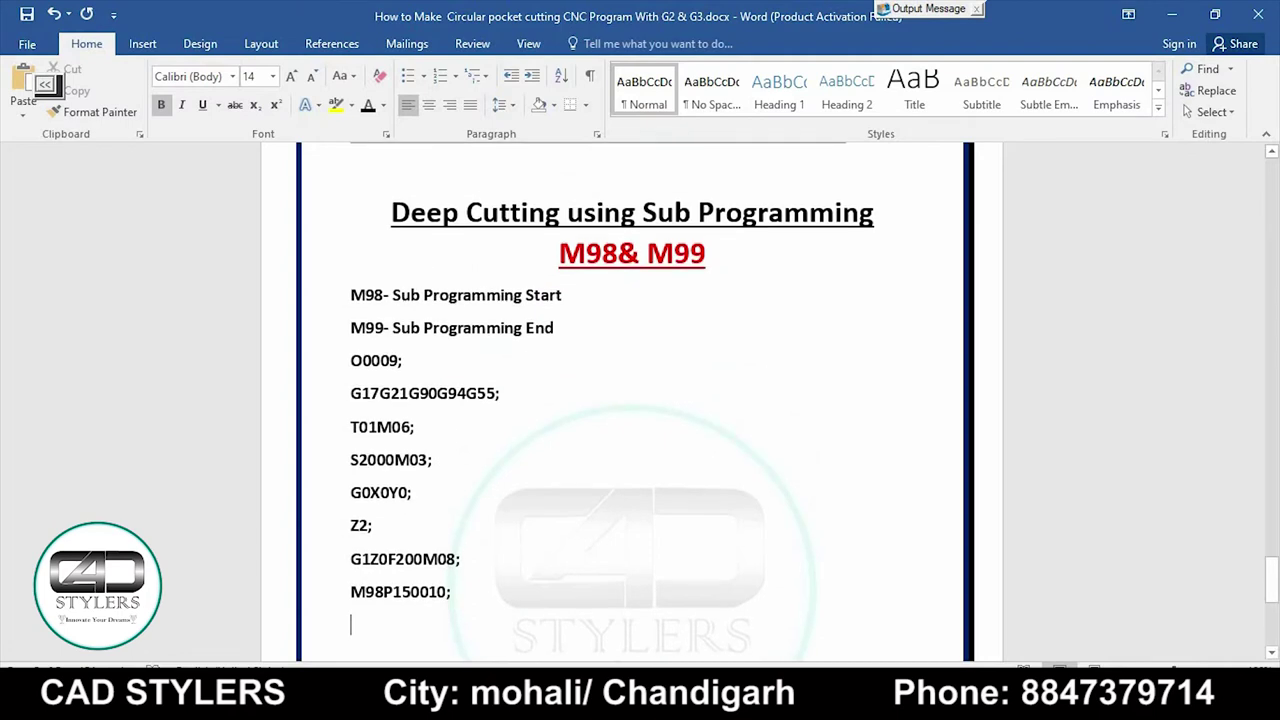
Step: Highlight the parts of M98P150010;, the P15 repeat count and the 0010 subprogram number
drag(350, 360, 402, 360)
scroll(640, 400, down, 2)
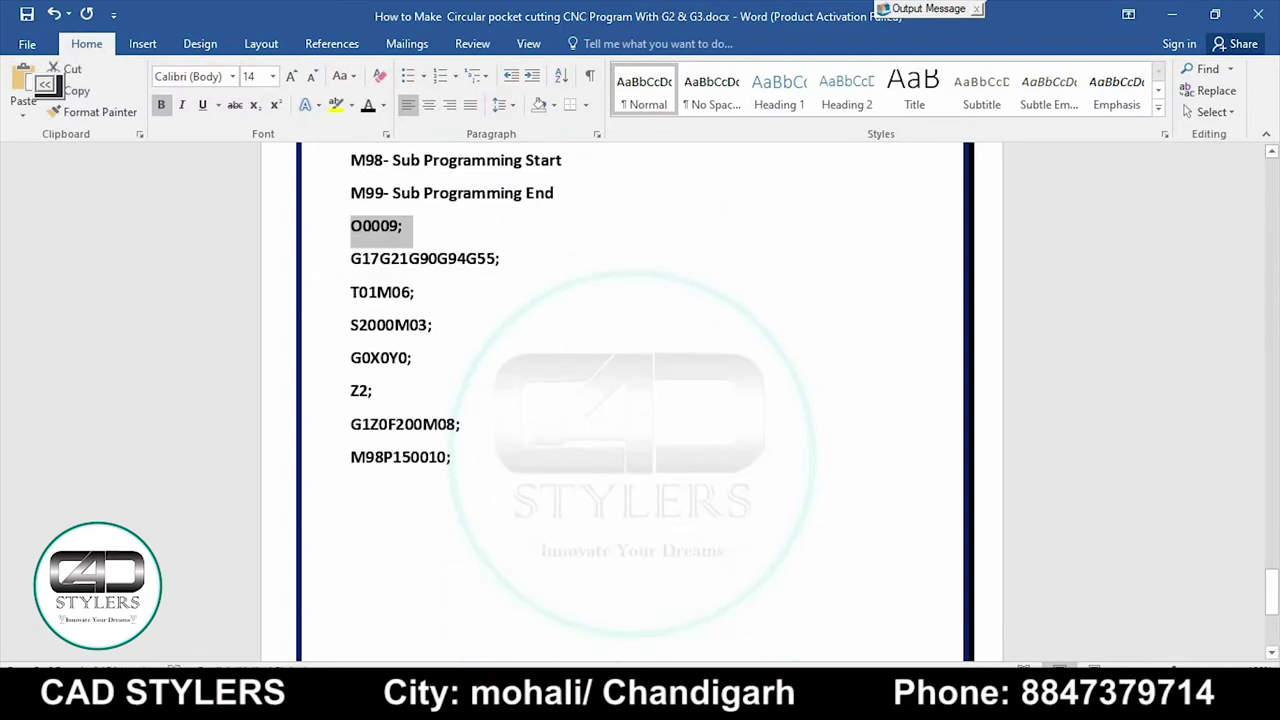
drag(455, 460, 430, 460)
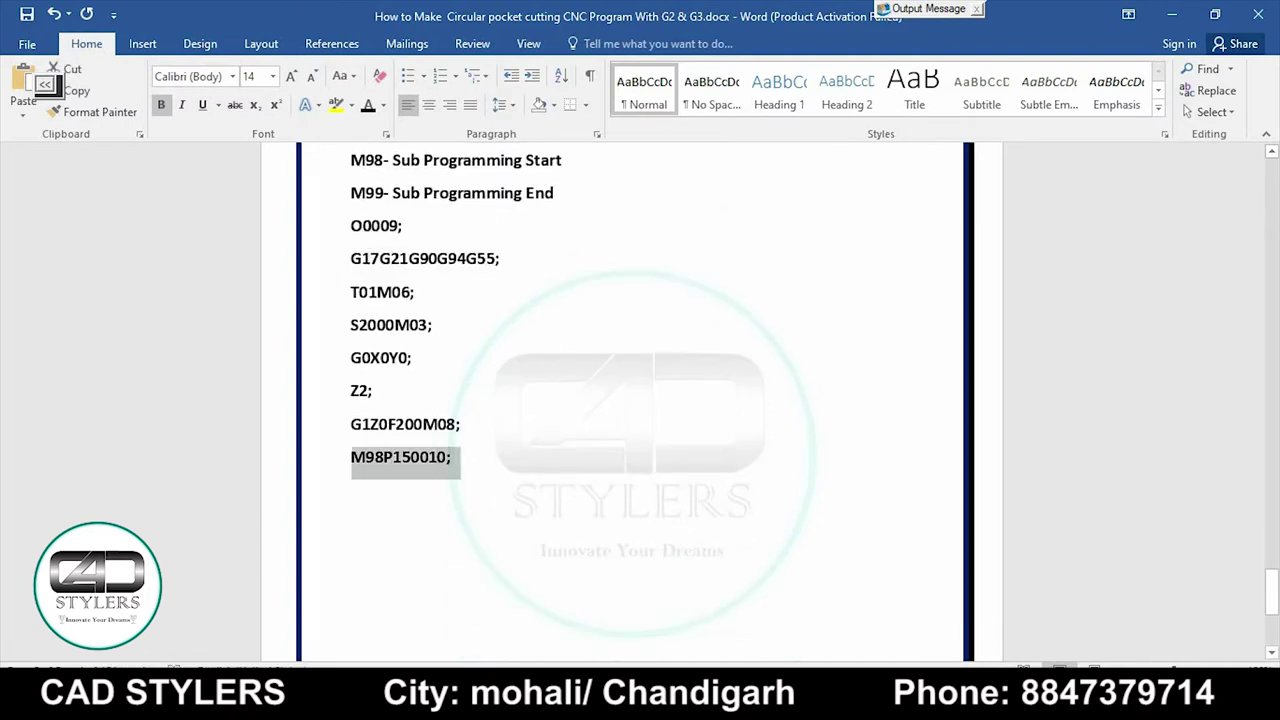
click(451, 457)
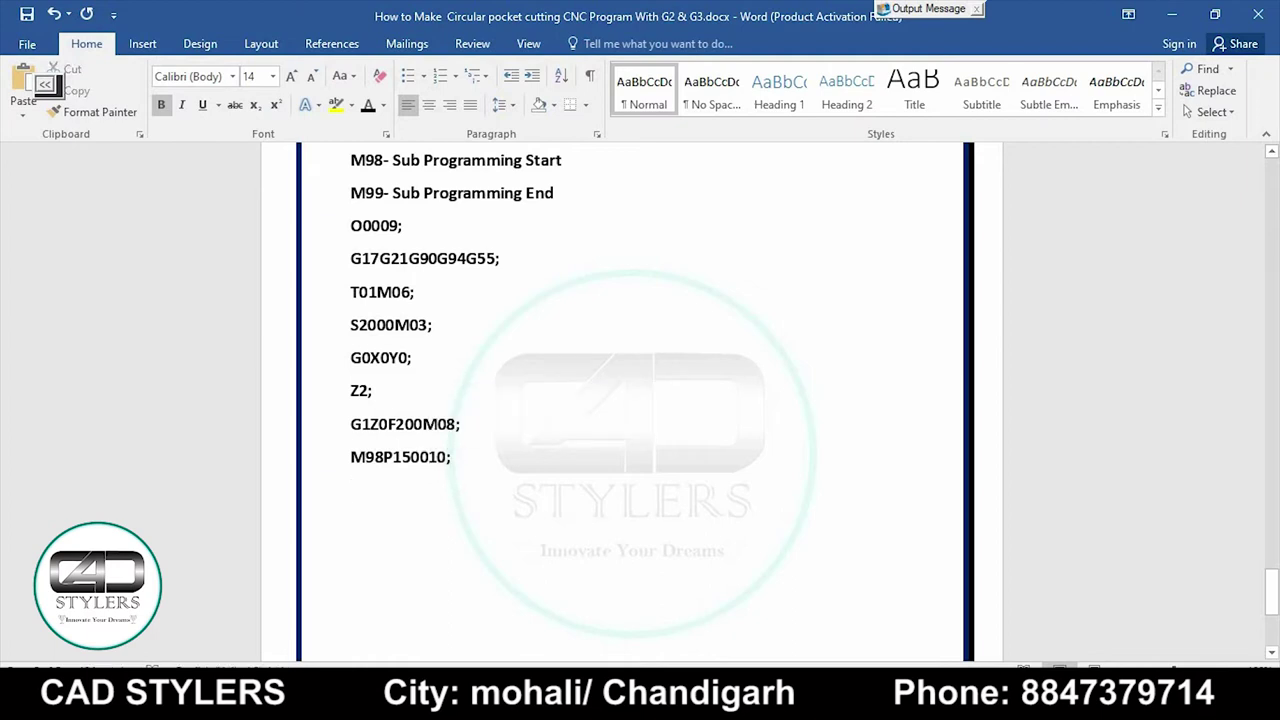
drag(351, 457, 461, 460)
click(384, 457)
drag(384, 457, 410, 460)
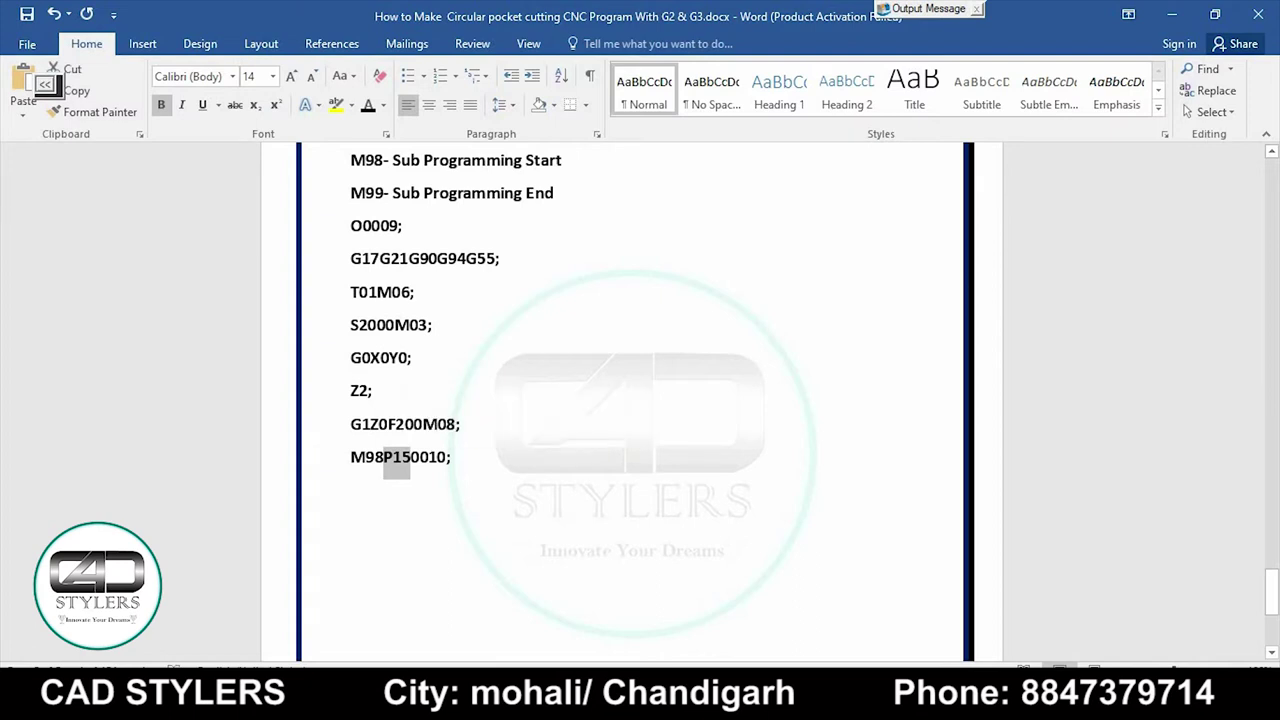
drag(410, 457, 446, 457)
Step: Highlight the O and the number 0009 in O0009, then place the cursor after M98P150010;
scroll(630, 400, up, 1)
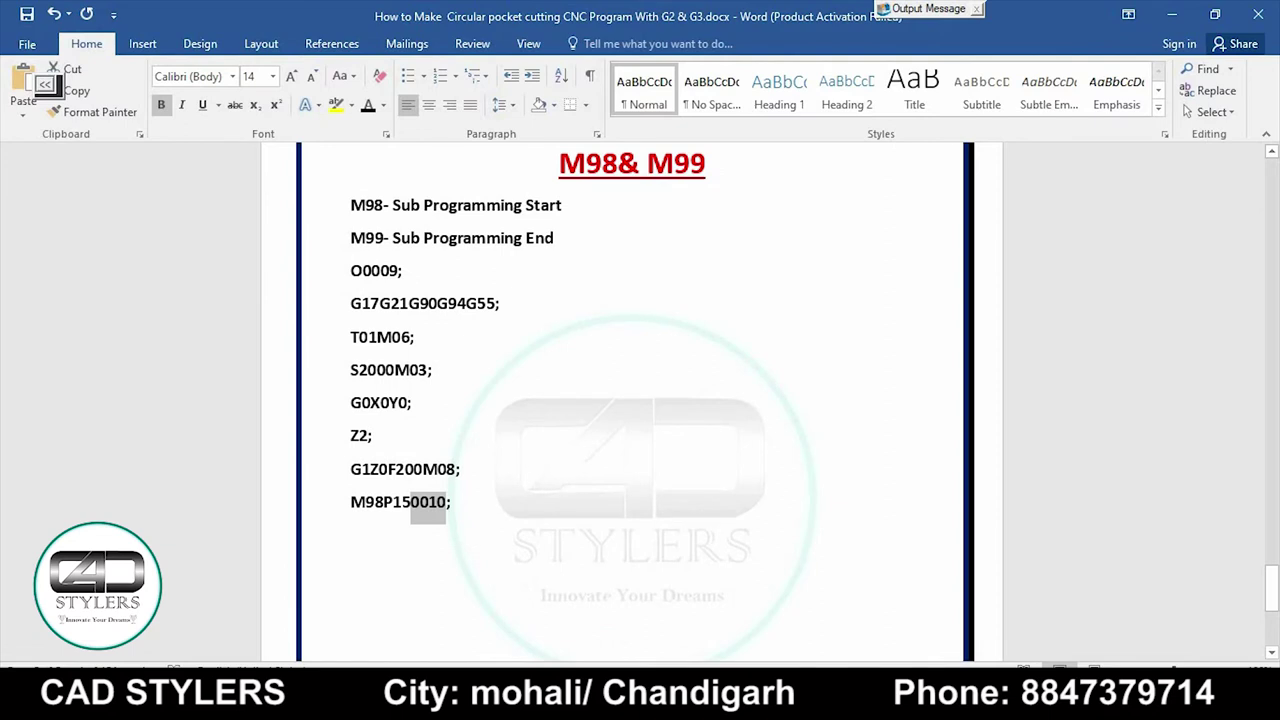
drag(362, 270, 398, 270)
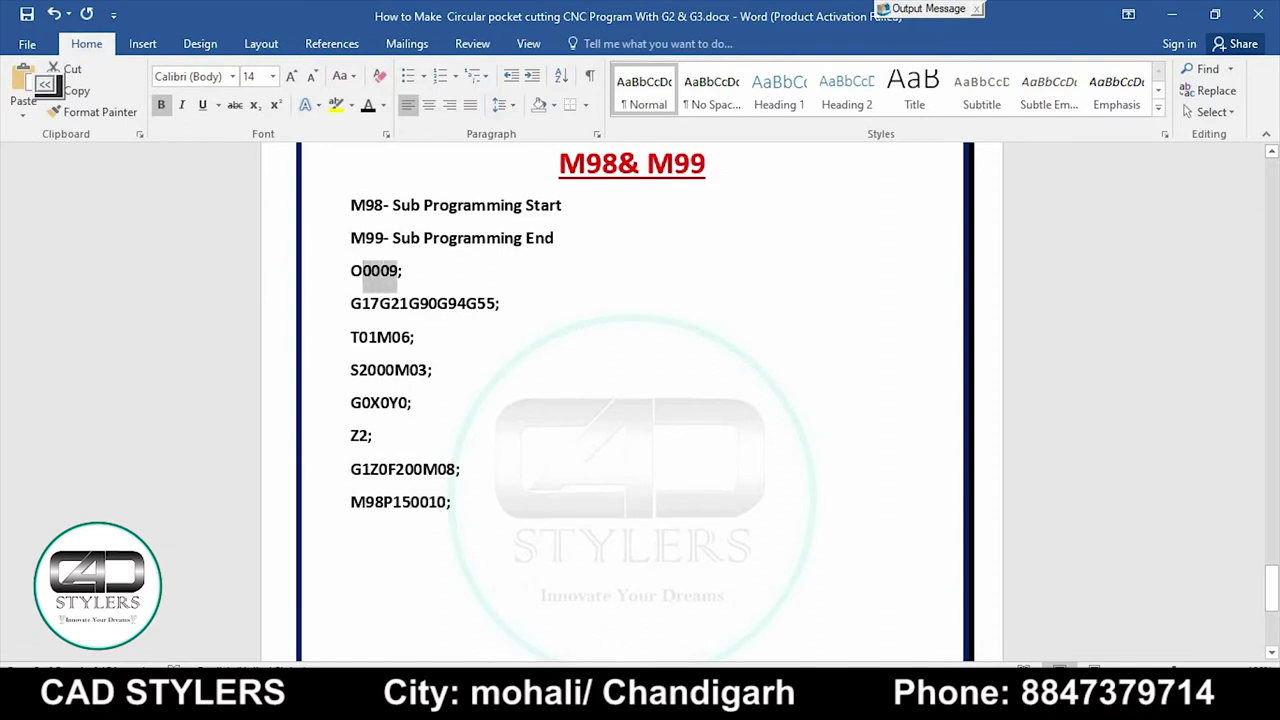
click(424, 509)
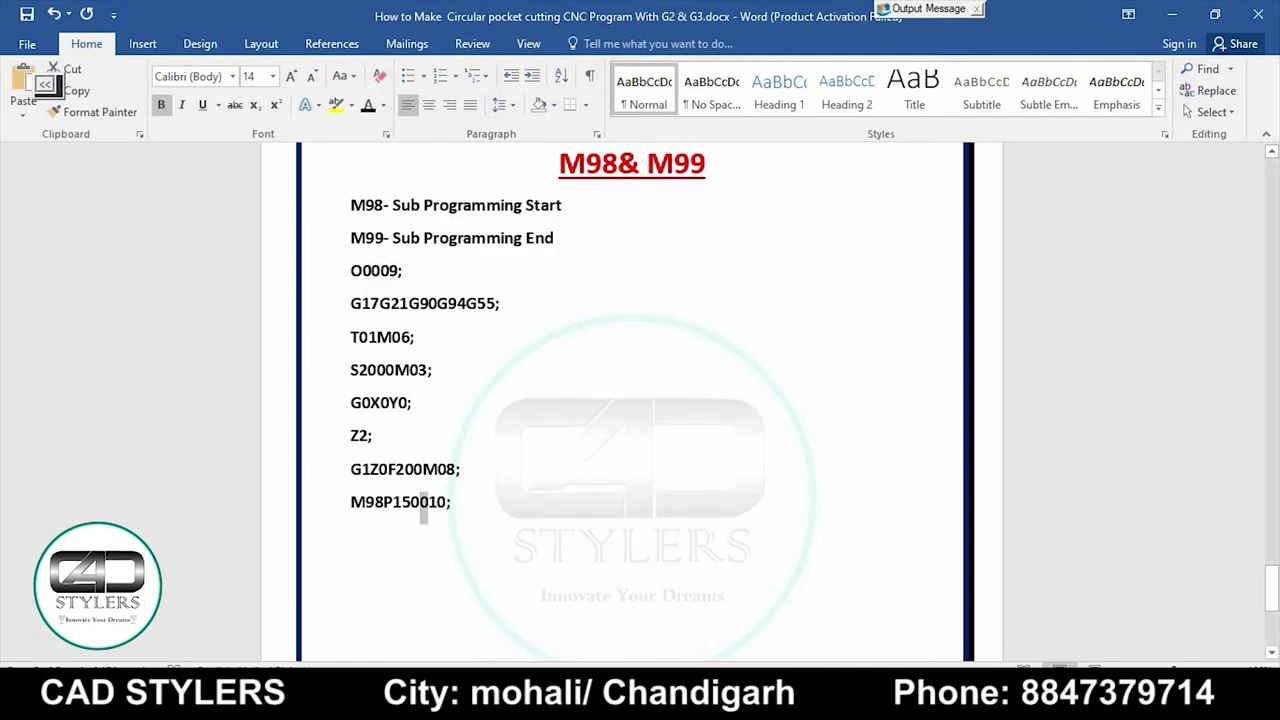
drag(362, 270, 351, 270)
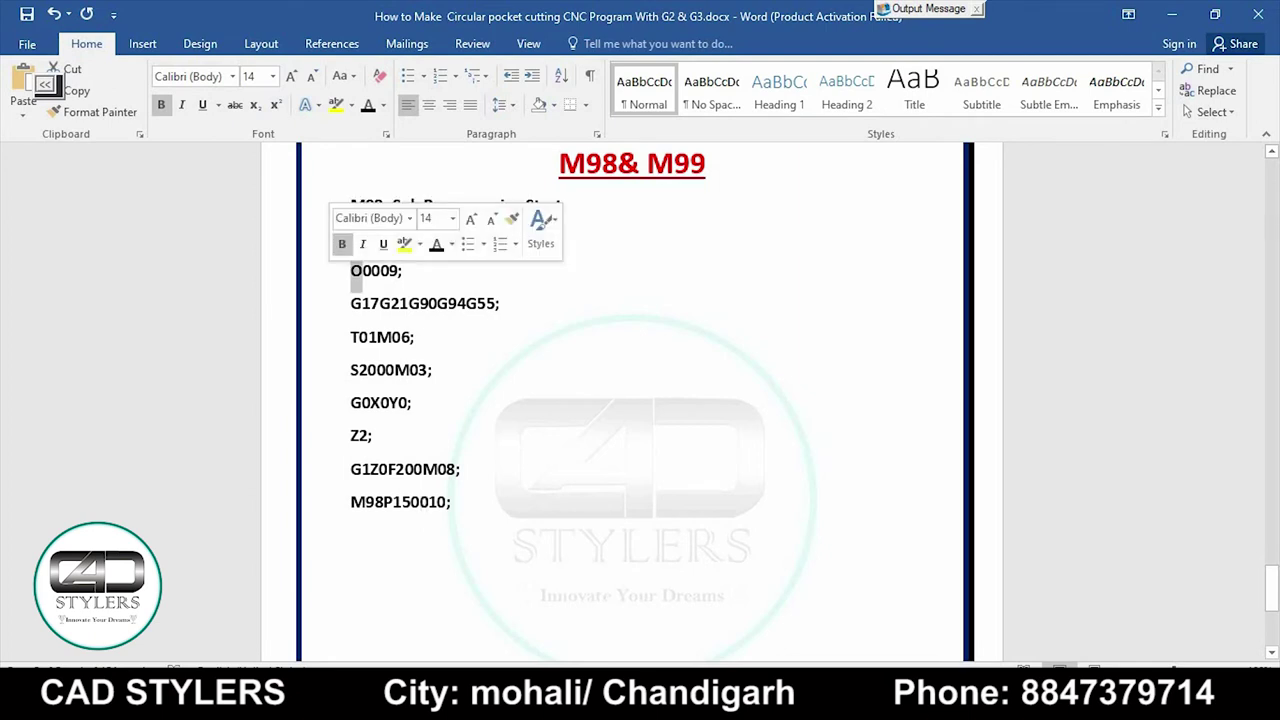
click(362, 270)
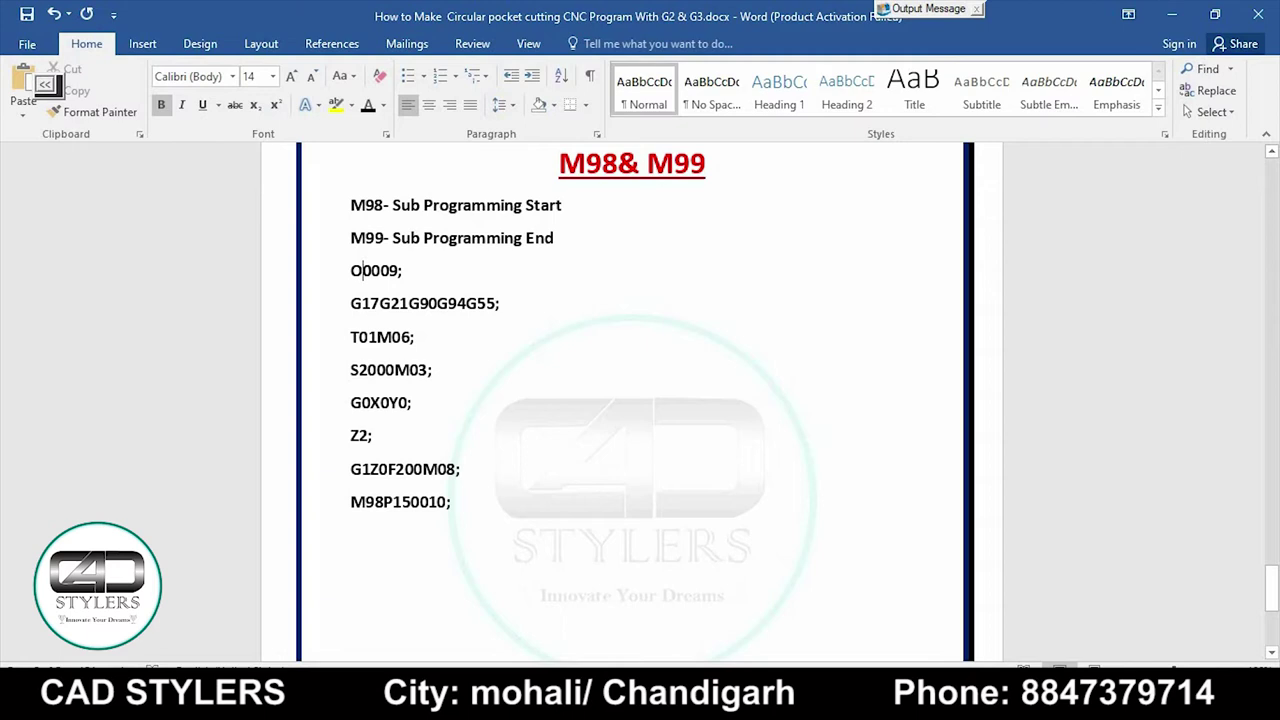
drag(362, 270, 398, 272)
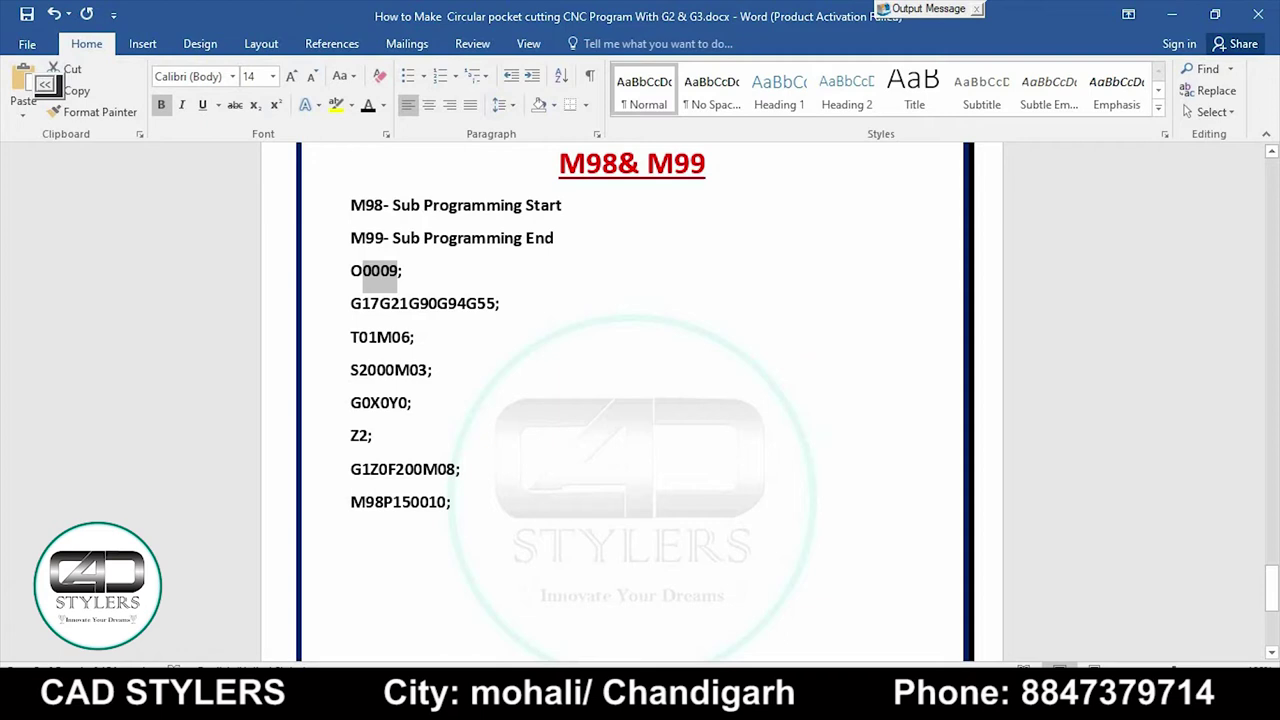
click(452, 501)
Step: Add G0Z100;, M05M09; and M30; after the M98P150010; call
key(Return)
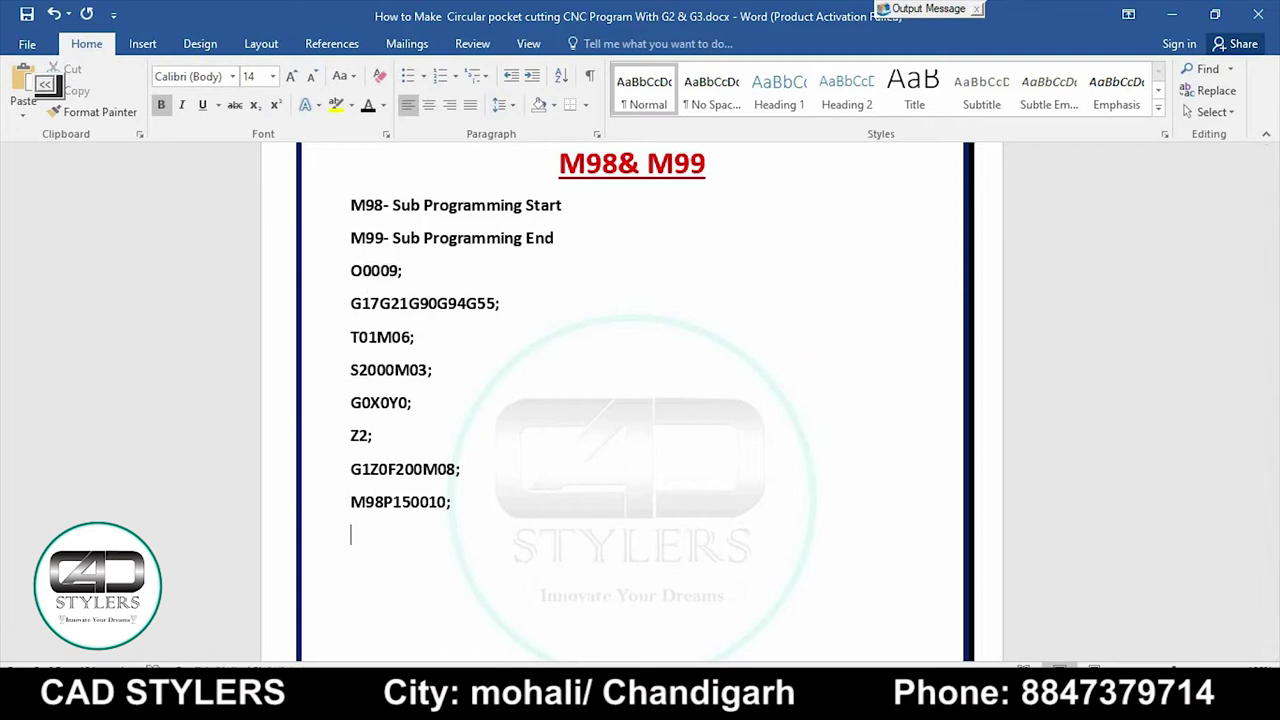
text(G0)
text(Z100)
text(;)
key(Return)
text(M0)
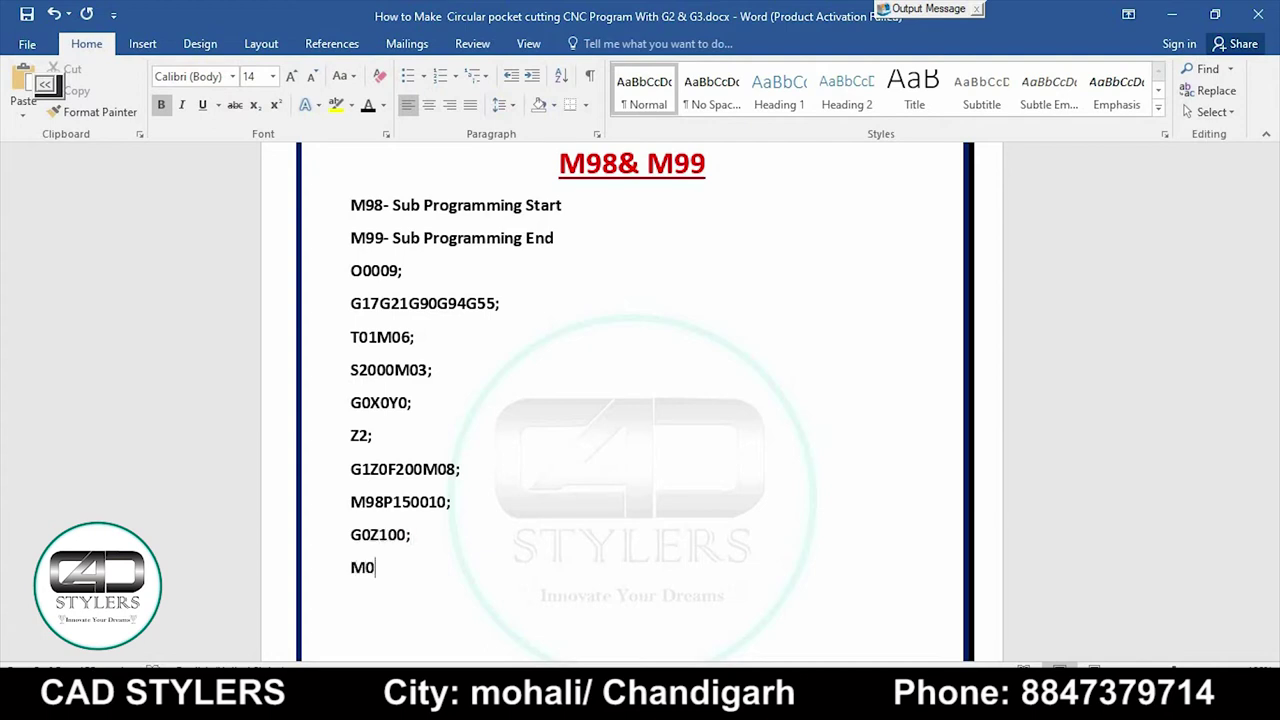
text(5M09; )
text(M30)
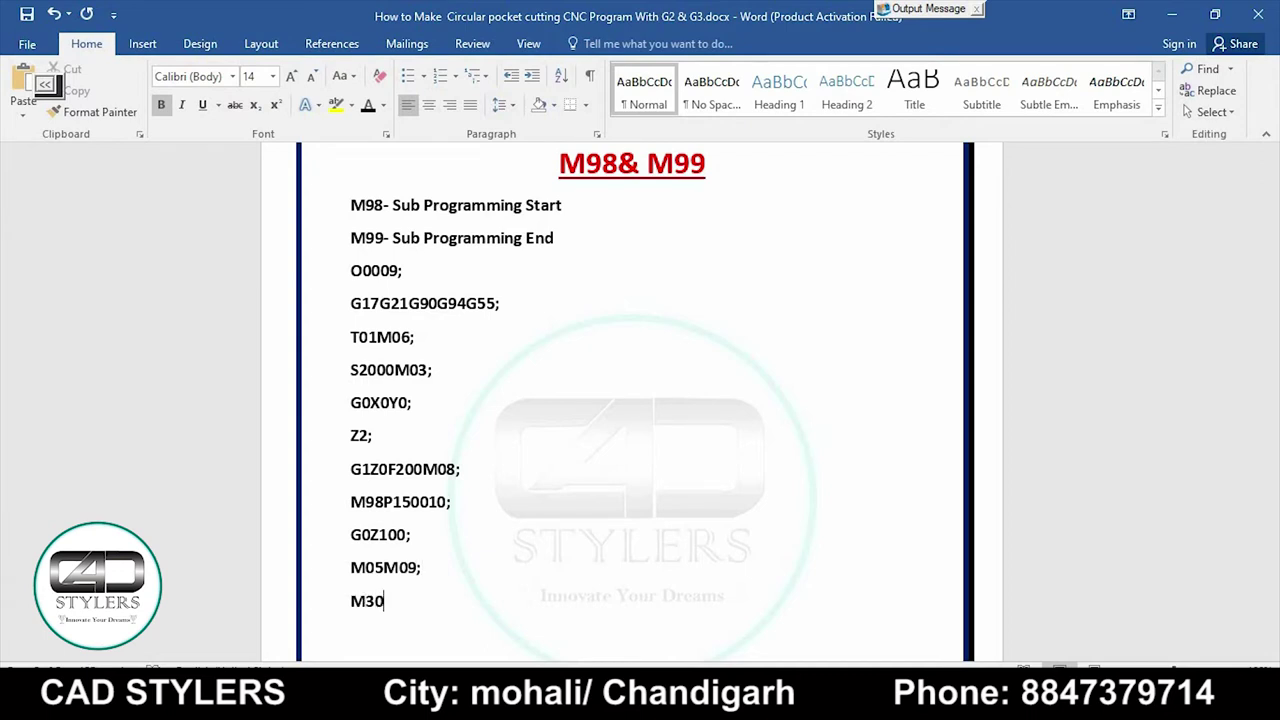
text(;)
key(Return)
scroll(640, 400, down, 1)
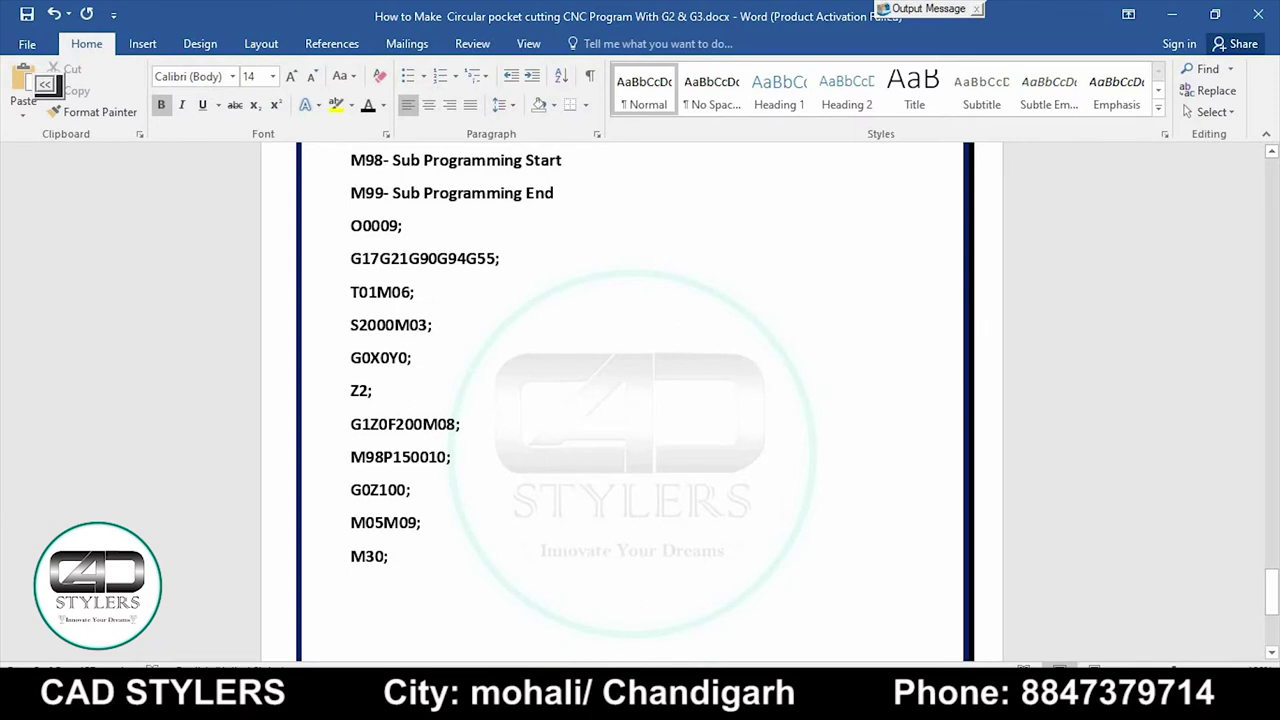
scroll(640, 400, up, 2)
scroll(640, 400, down, 4)
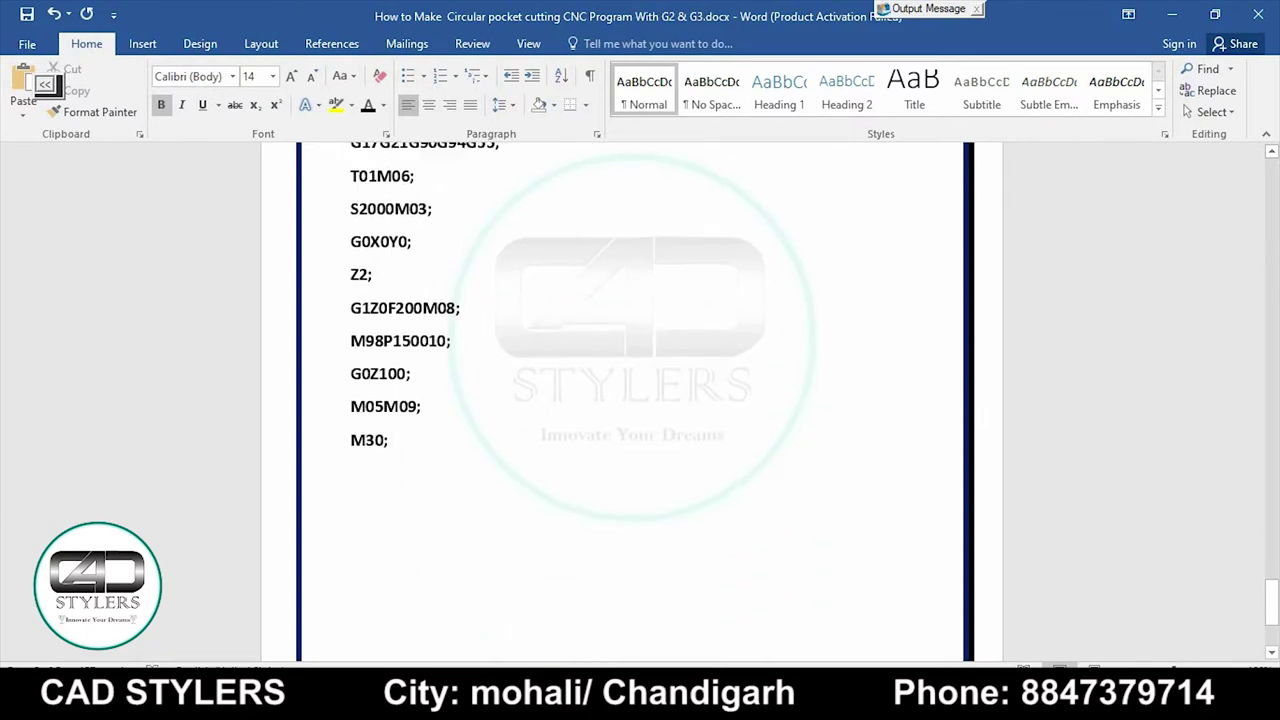
scroll(640, 400, down, 2)
scroll(640, 400, down, 1)
Step: Move onto the next page and type O0010; as its first program line
scroll(640, 400, down, 2)
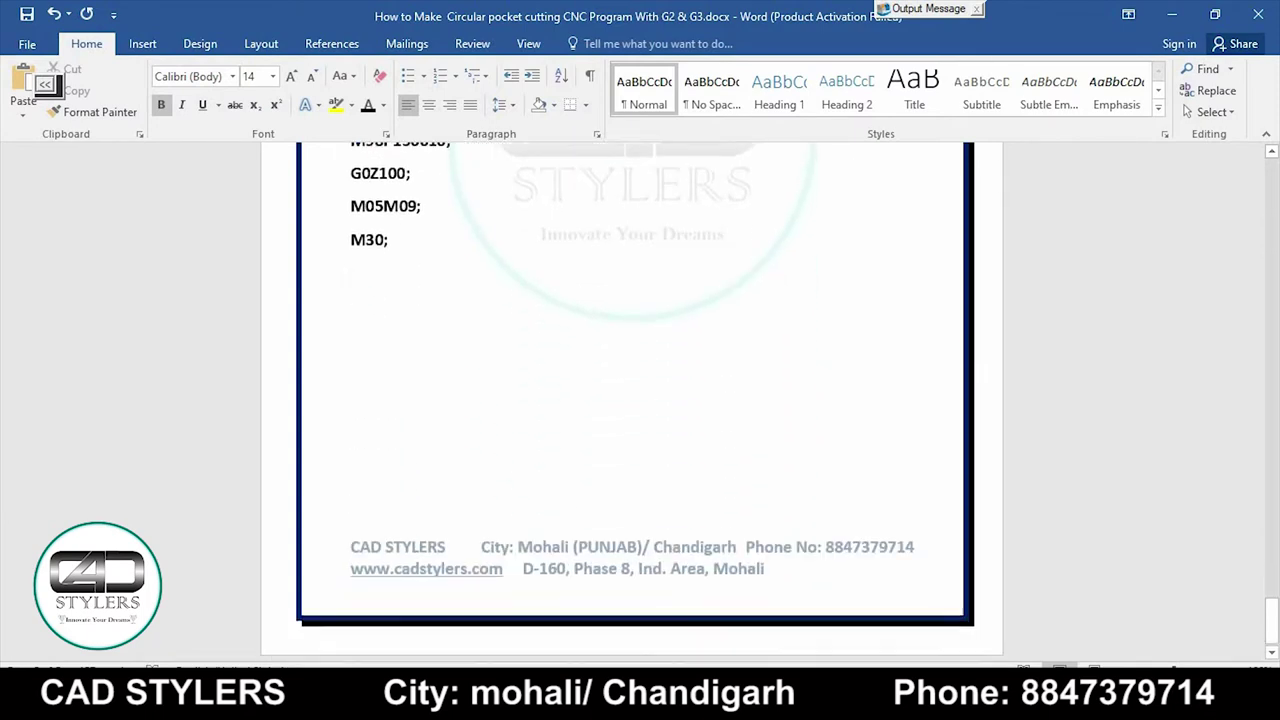
key(Return)
key(Return)
key(Return)
key(Return)
key(Return)
key(Return)
key(Return)
key(Return)
key(Return)
scroll(640, 400, down, 3)
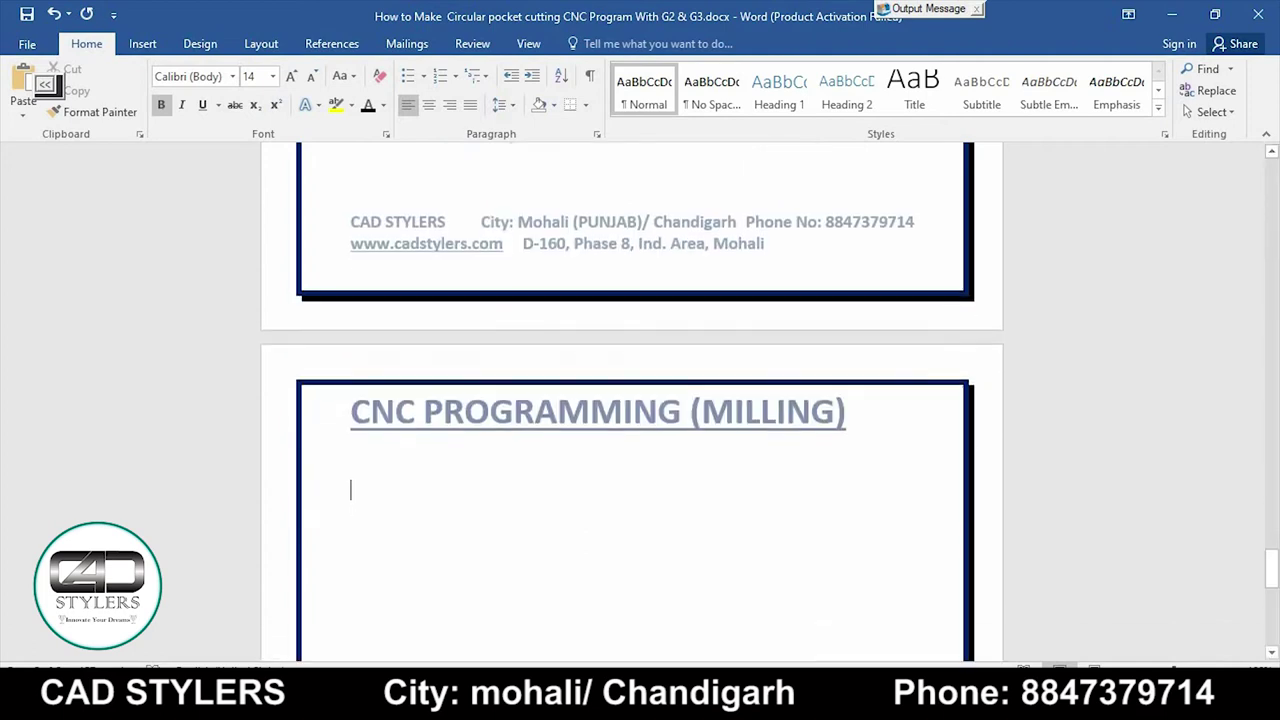
text(O)
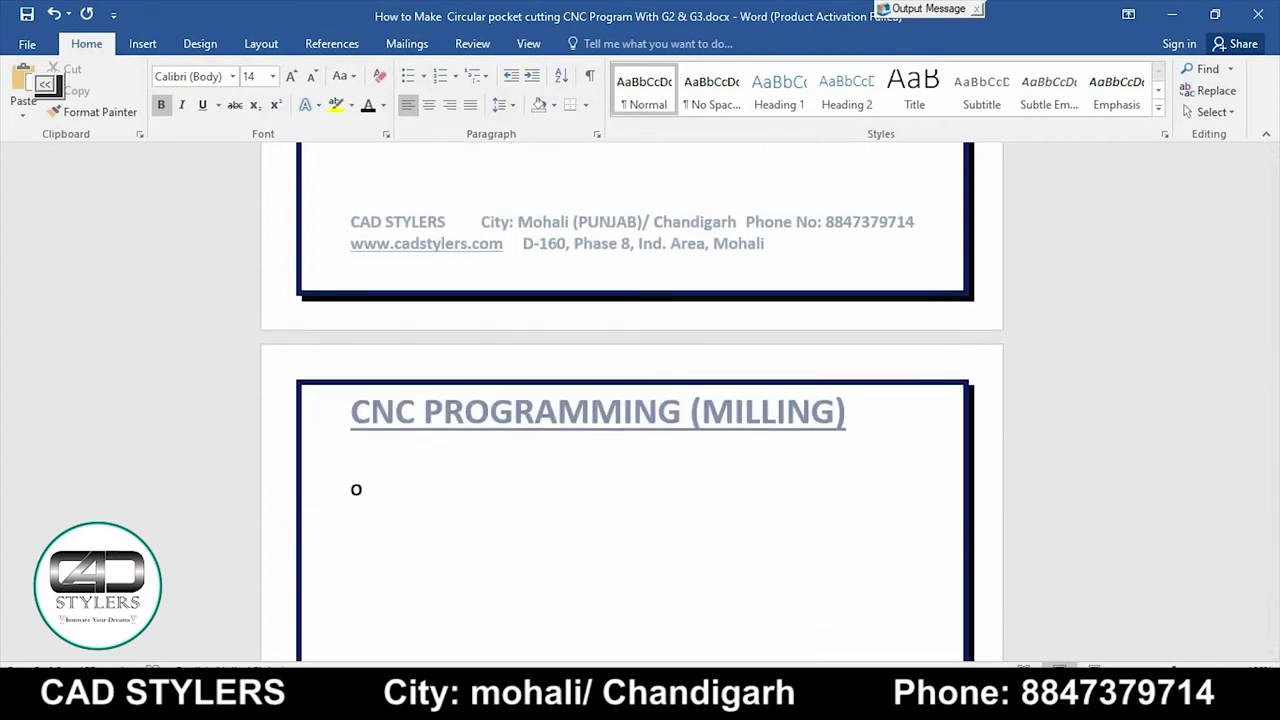
text(0010)
text(;)
key(Return)
text(G)
key(BackSpace)
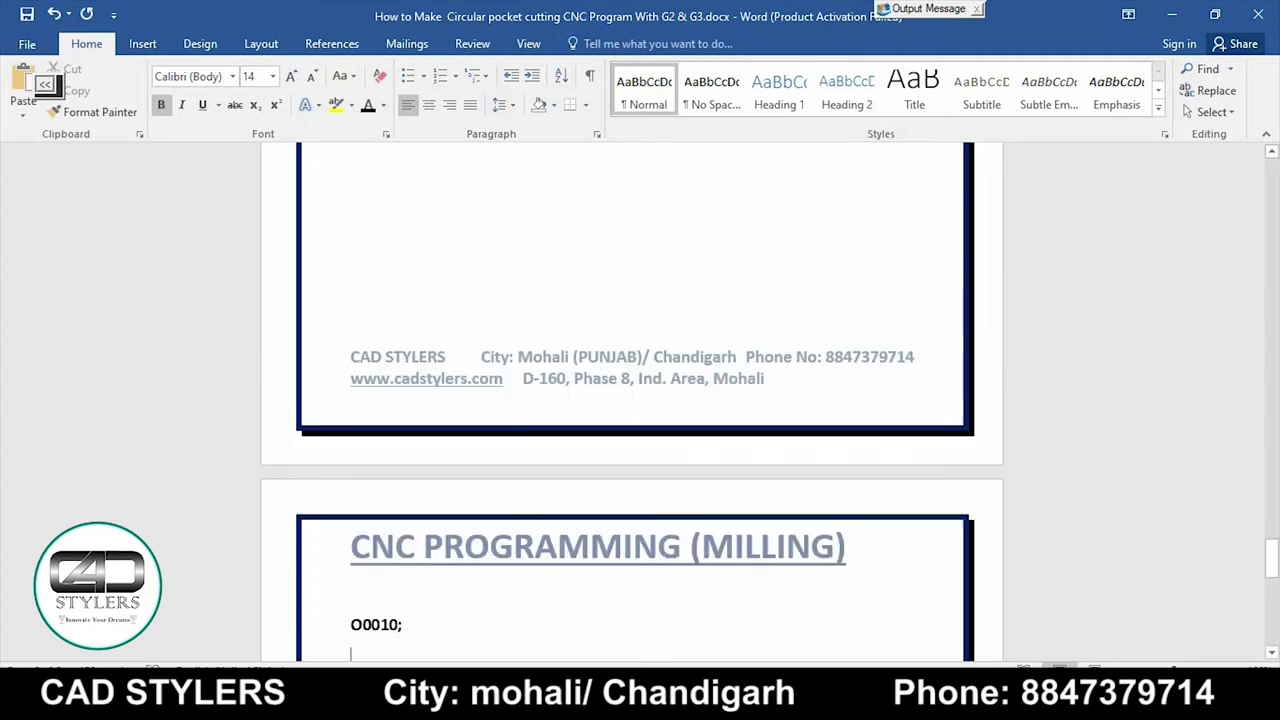
scroll(632, 400, down, 3)
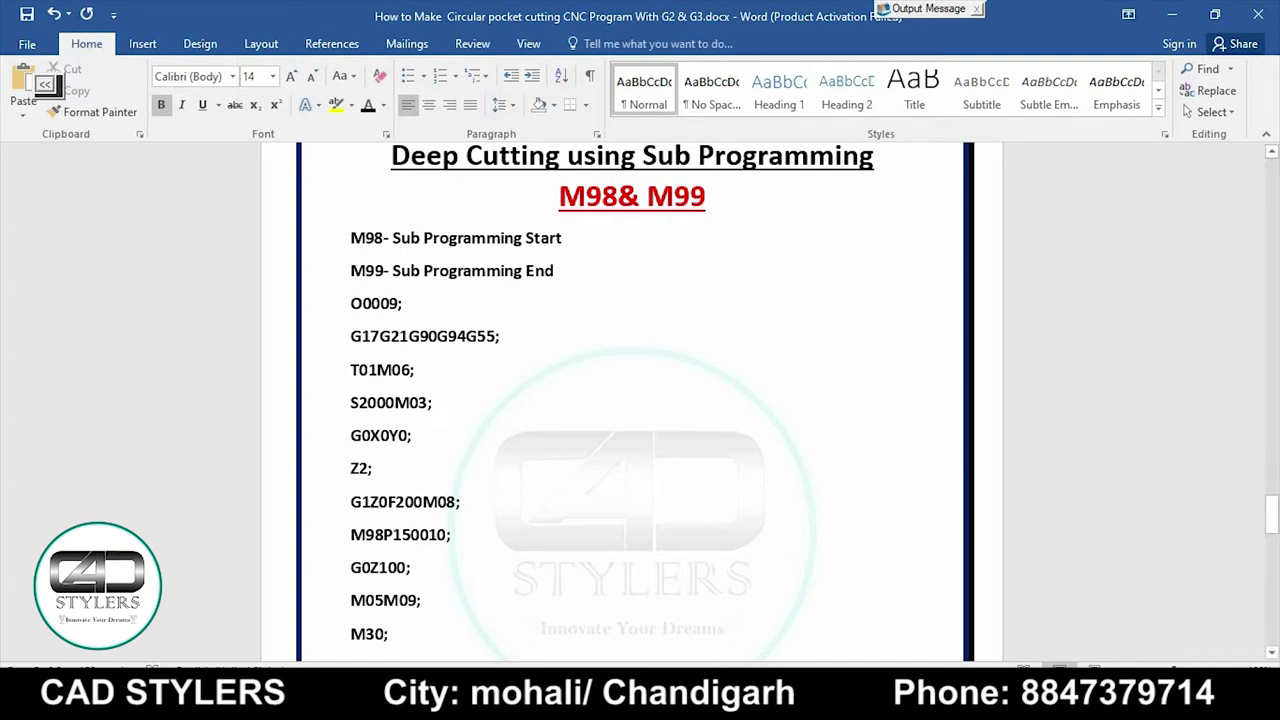
Step: Highlight G90 in the main program's setup line, then return to the line below O0010;
drag(437, 336, 408, 336)
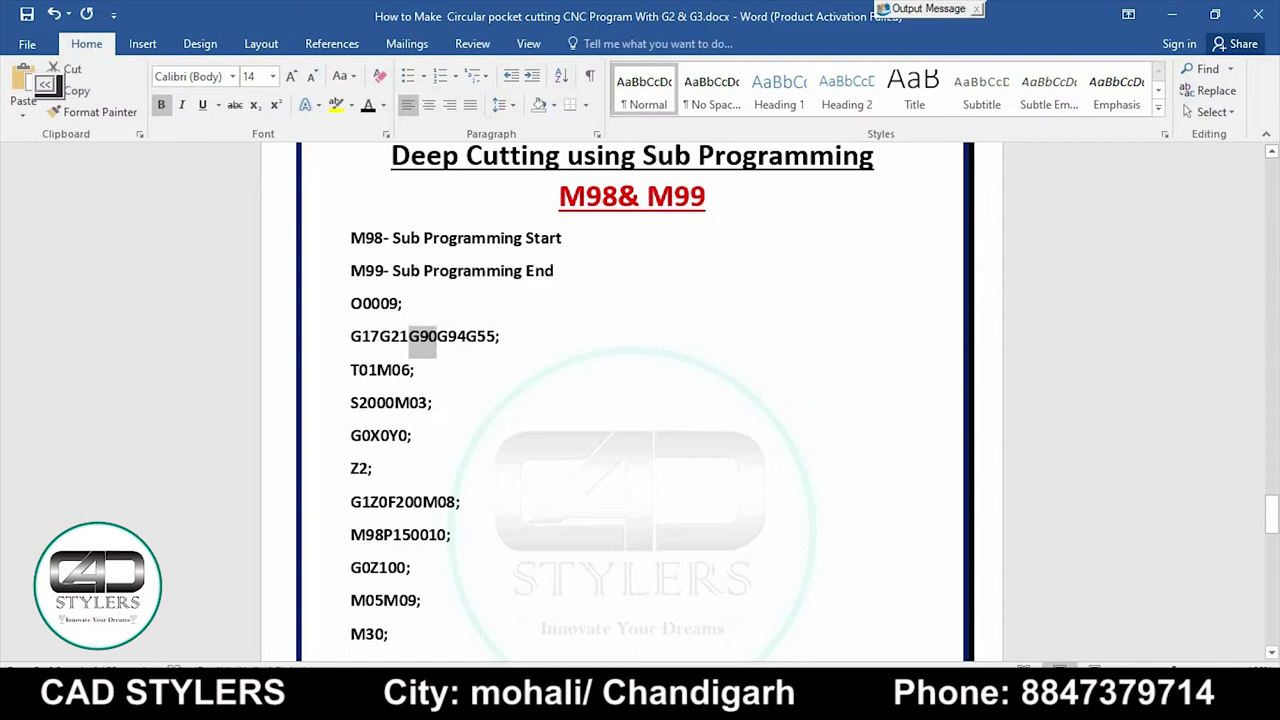
scroll(632, 400, down, 1)
scroll(632, 400, down, 4)
scroll(632, 400, down, 5)
scroll(632, 400, down, 3)
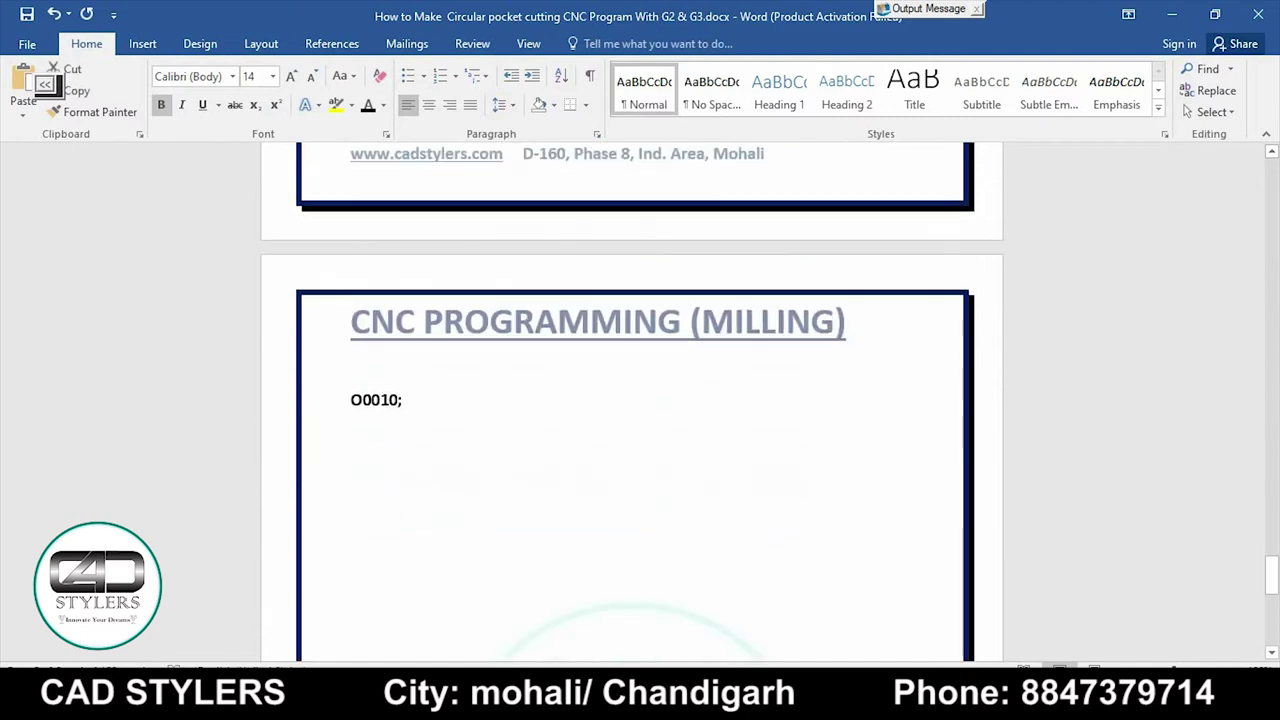
click(351, 432)
Step: Add G91Z-2F200M08; and G90X100Y0; to O0010, checking the AutoCAD Drawing2 part
text(G91)
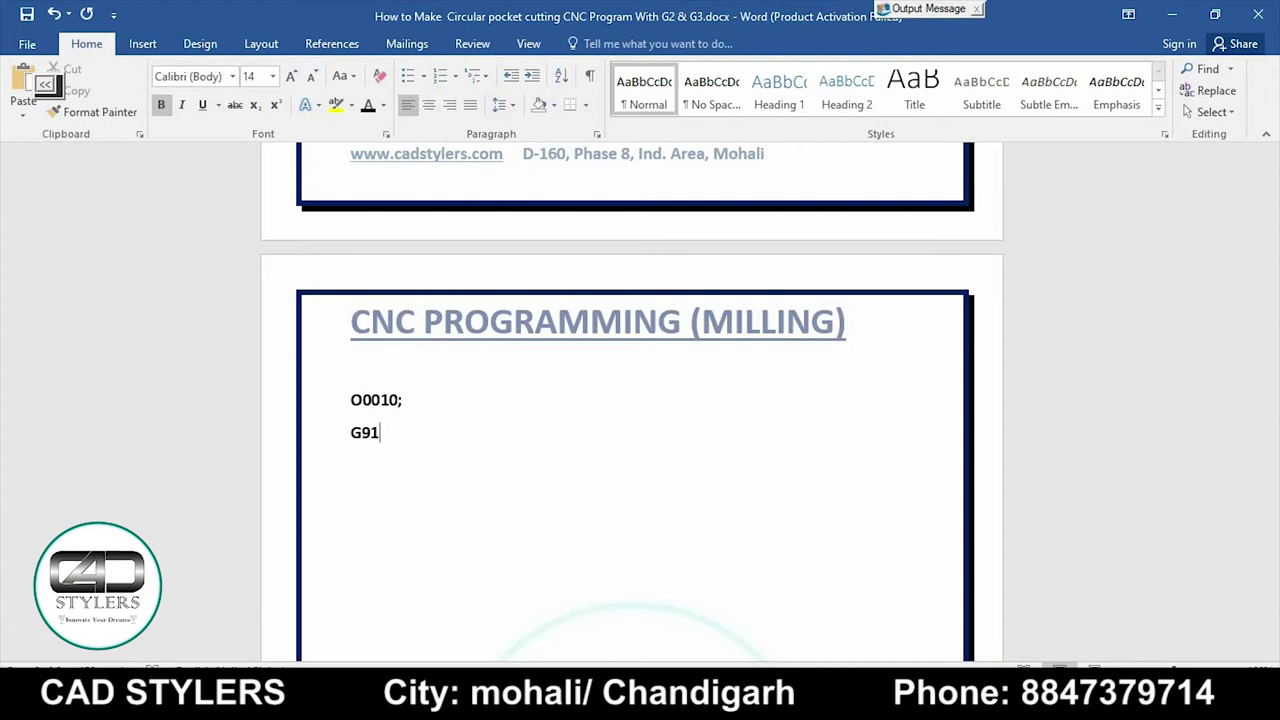
key(alt+Tab)
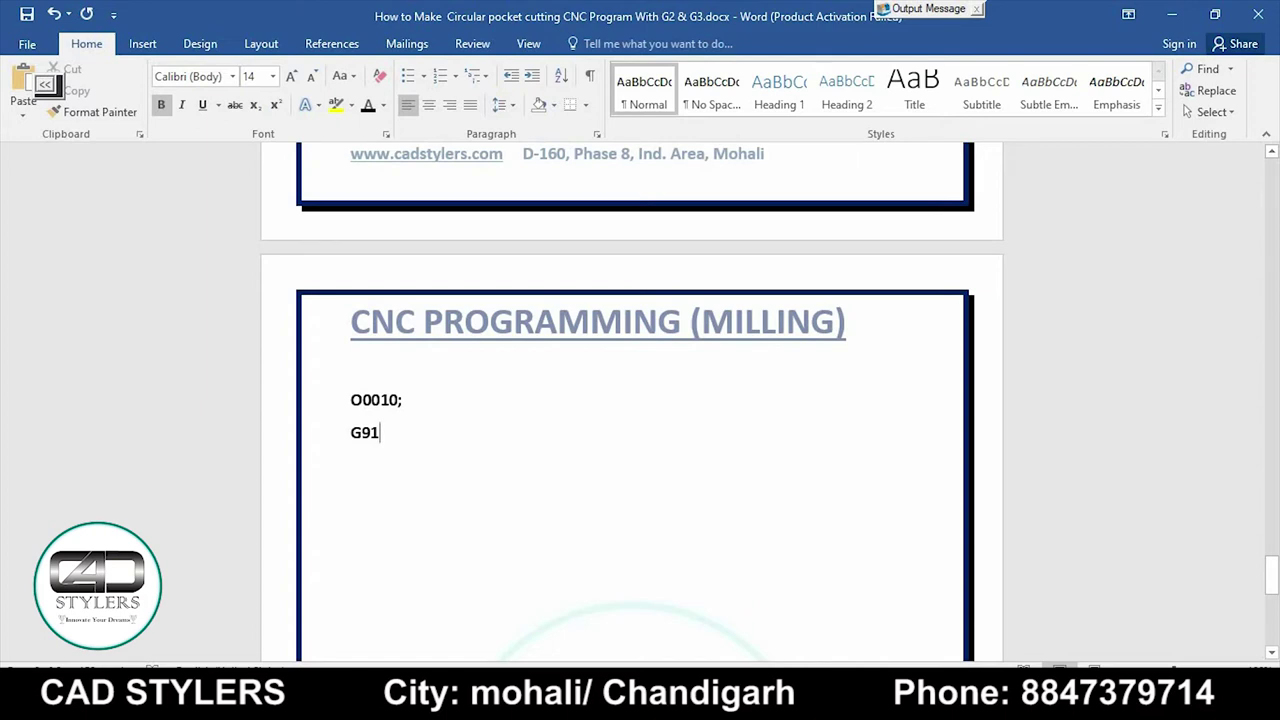
text(Z-2)
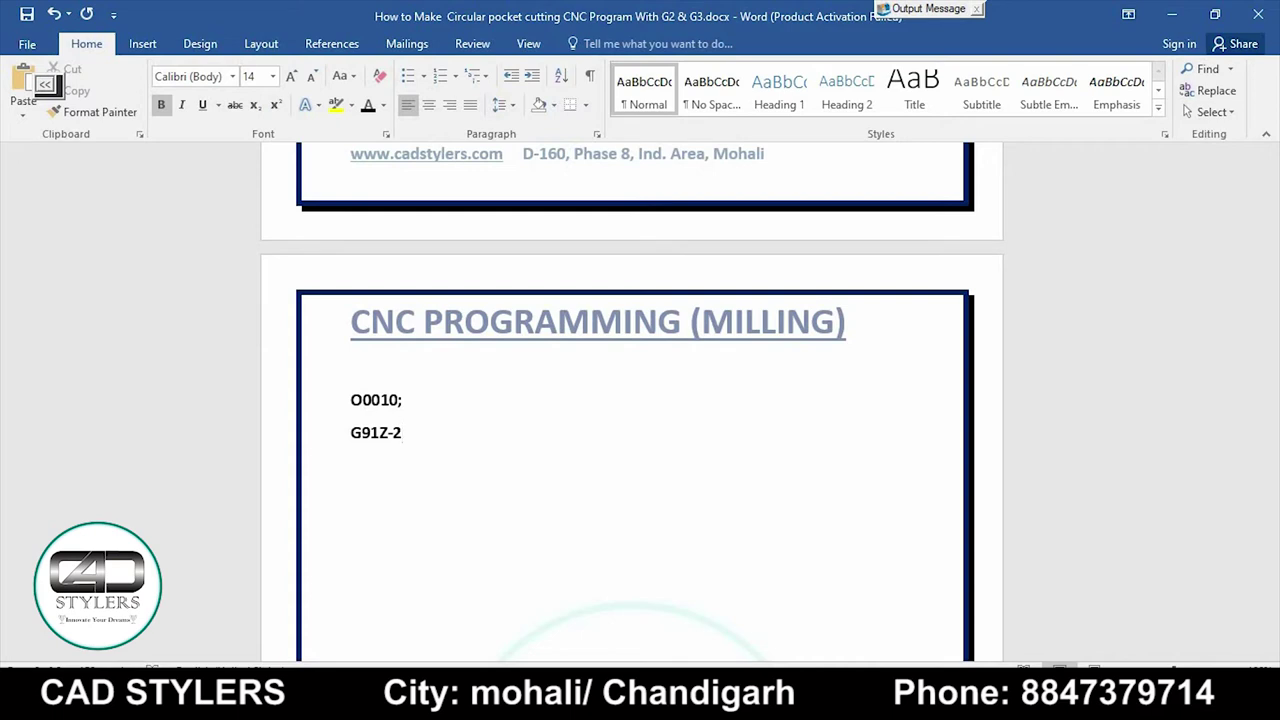
text(F200)
text(M08;)
key(Return)
text(G90)
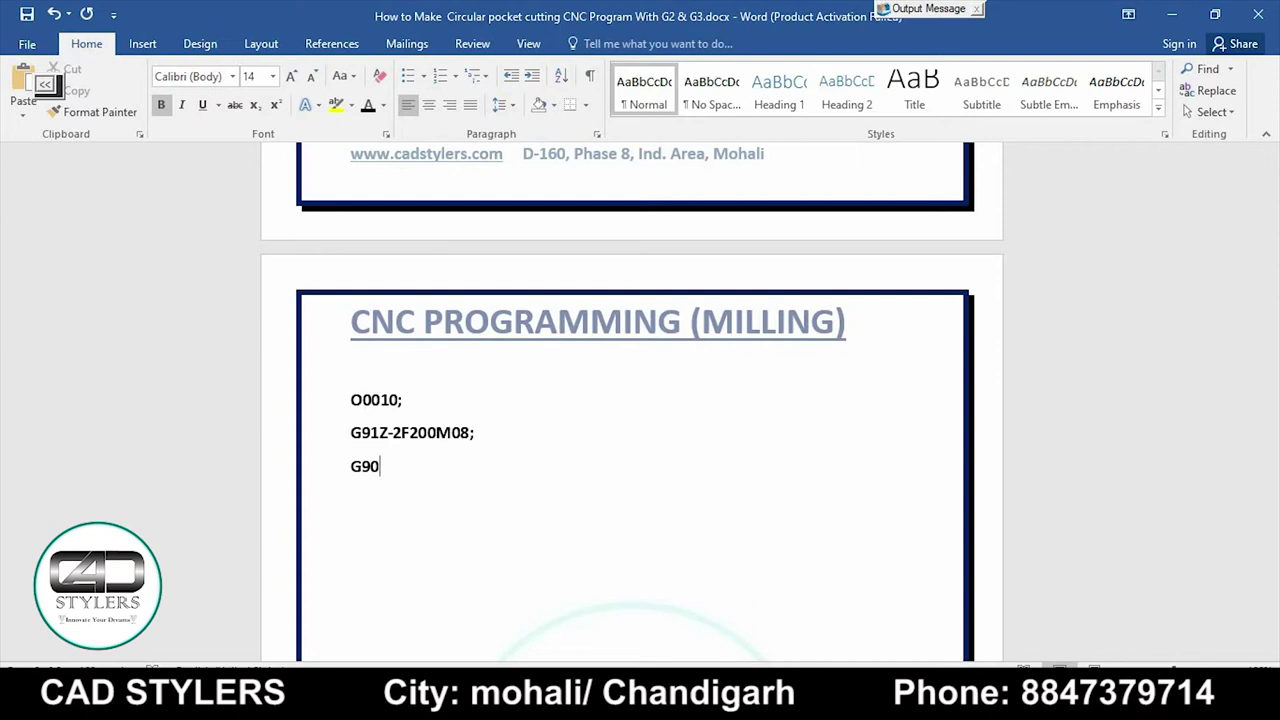
text(X100)
text(Y0;)
key(Return)
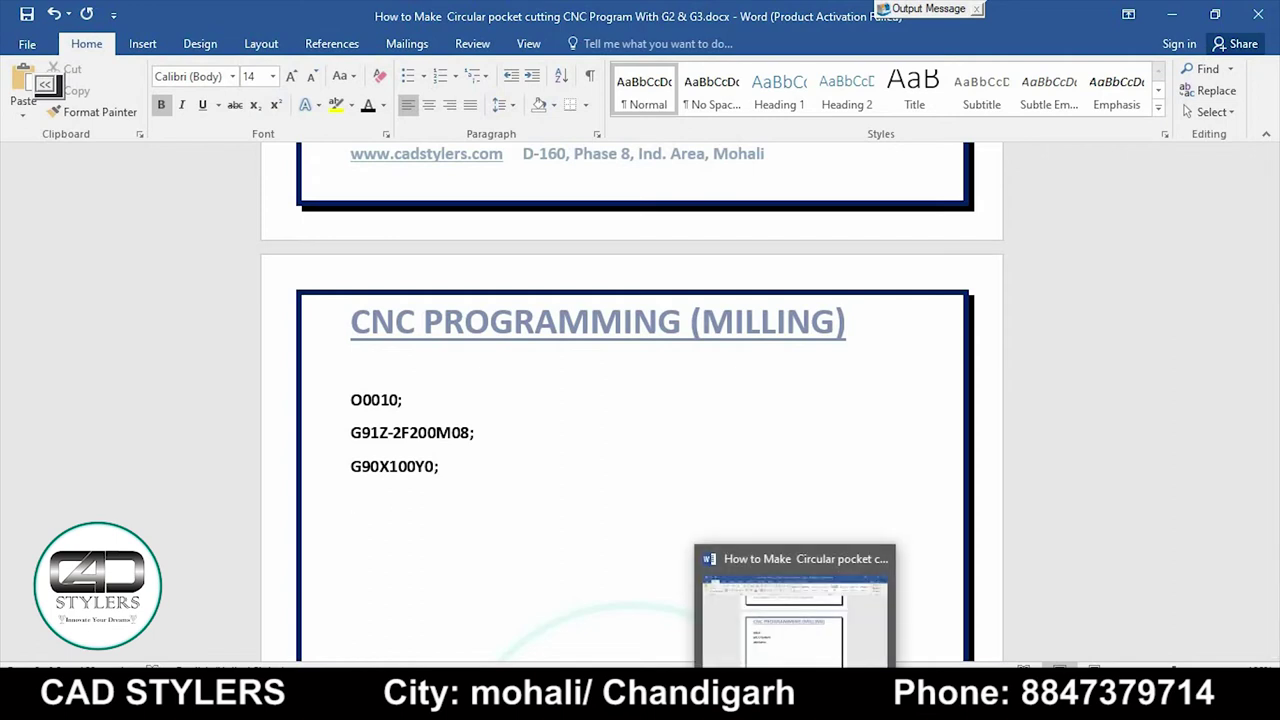
click(885, 565)
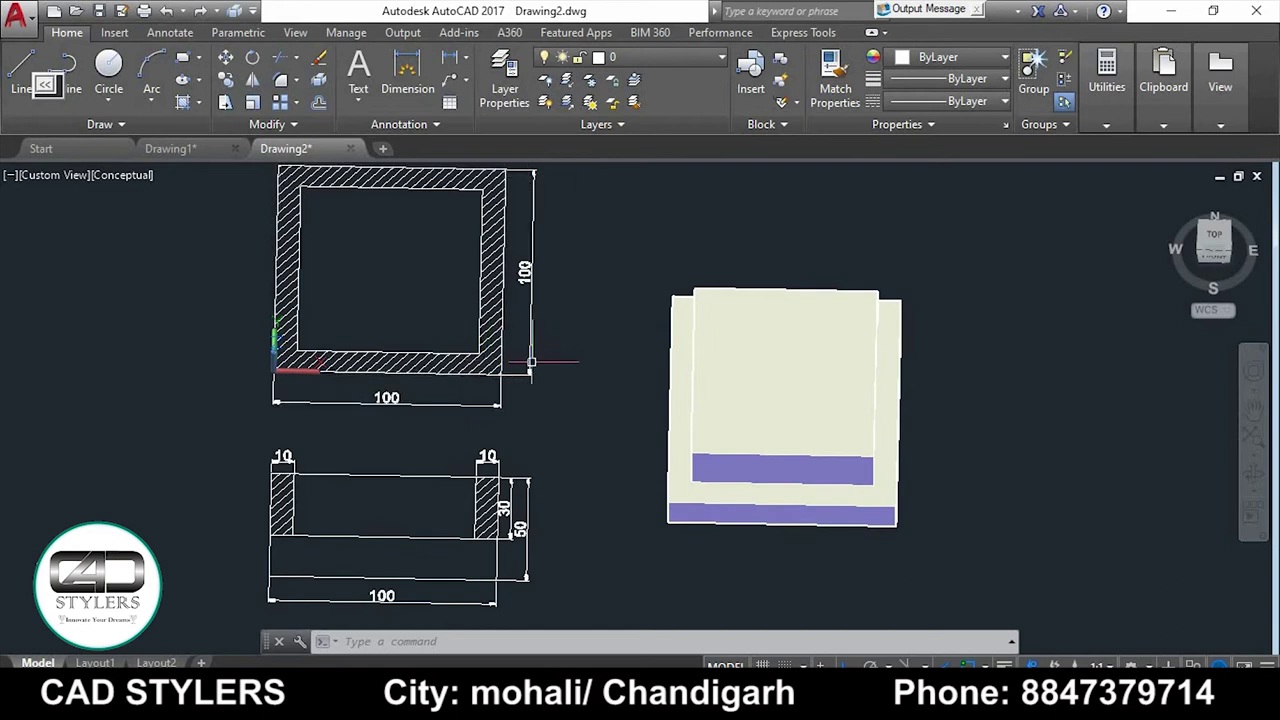
Step: Cancel the pending AutoCAD command and return to the Word document
key(Escape)
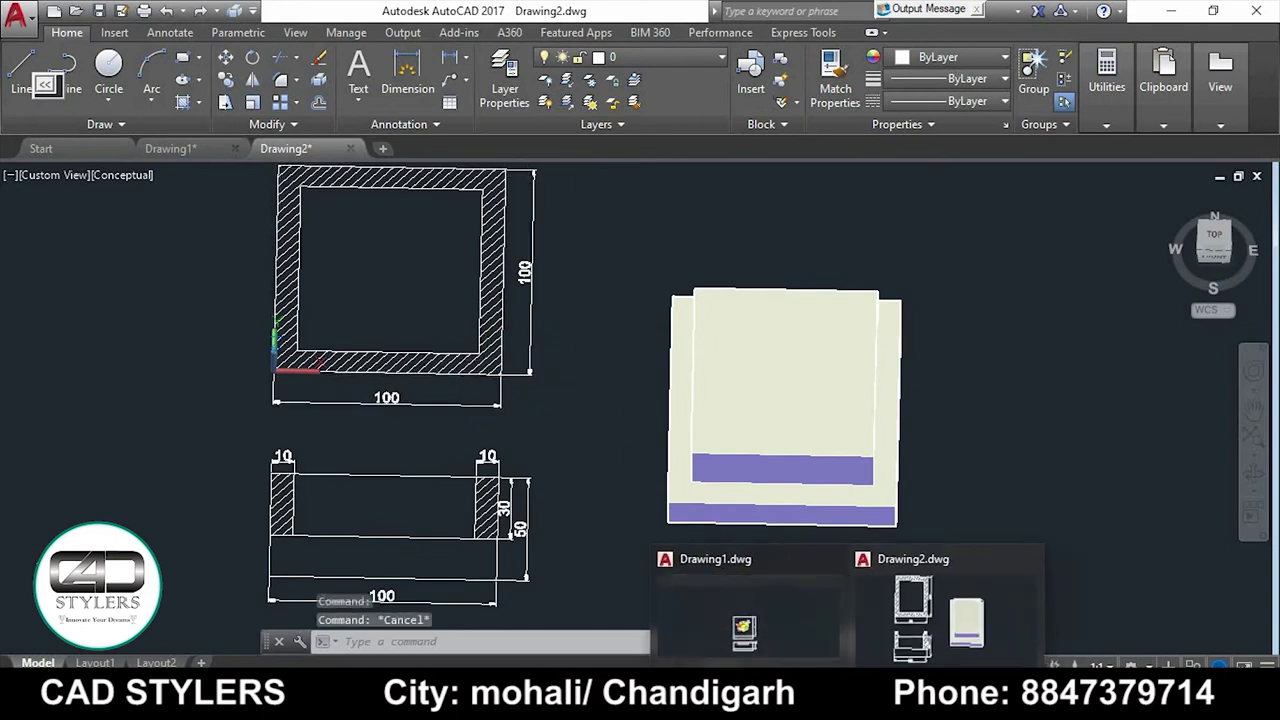
key(alt+Tab)
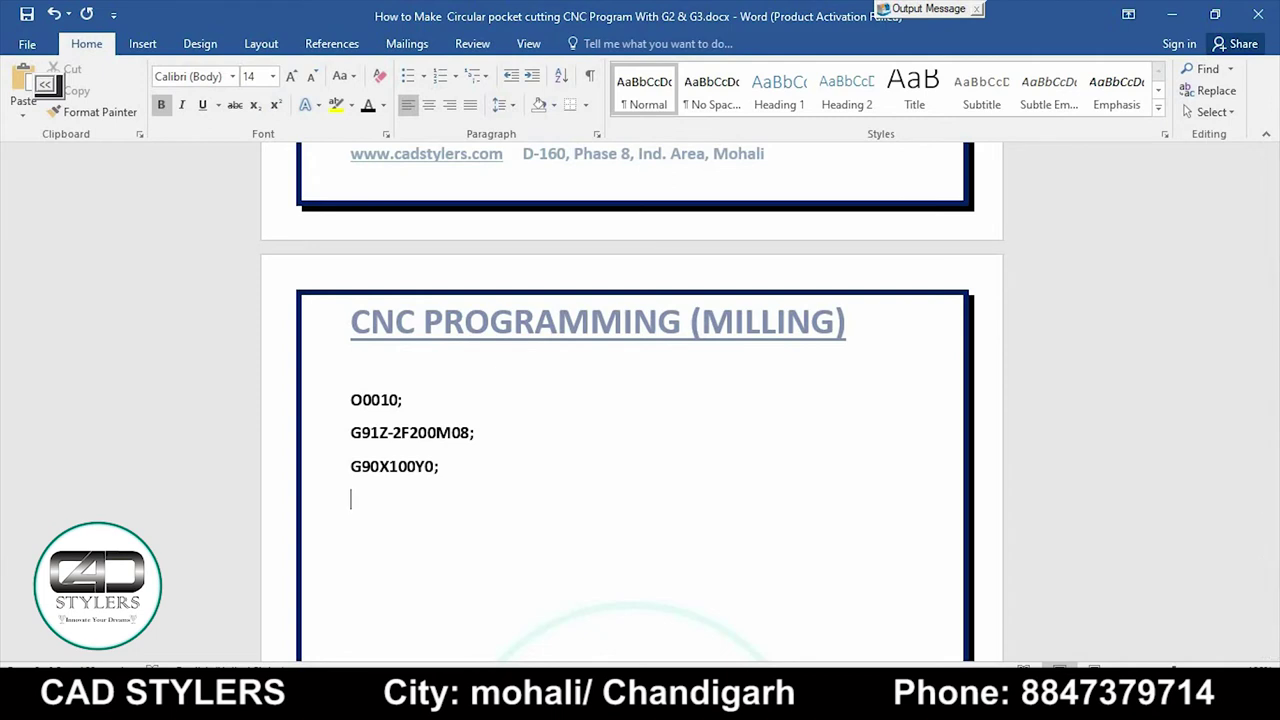
Step: Finish subprogram O0010 with the lines X100Y100;, X0Y100;, X0Y0; and M99;
text(X100Y)
text(100;)
key(Return)
text(X0Y)
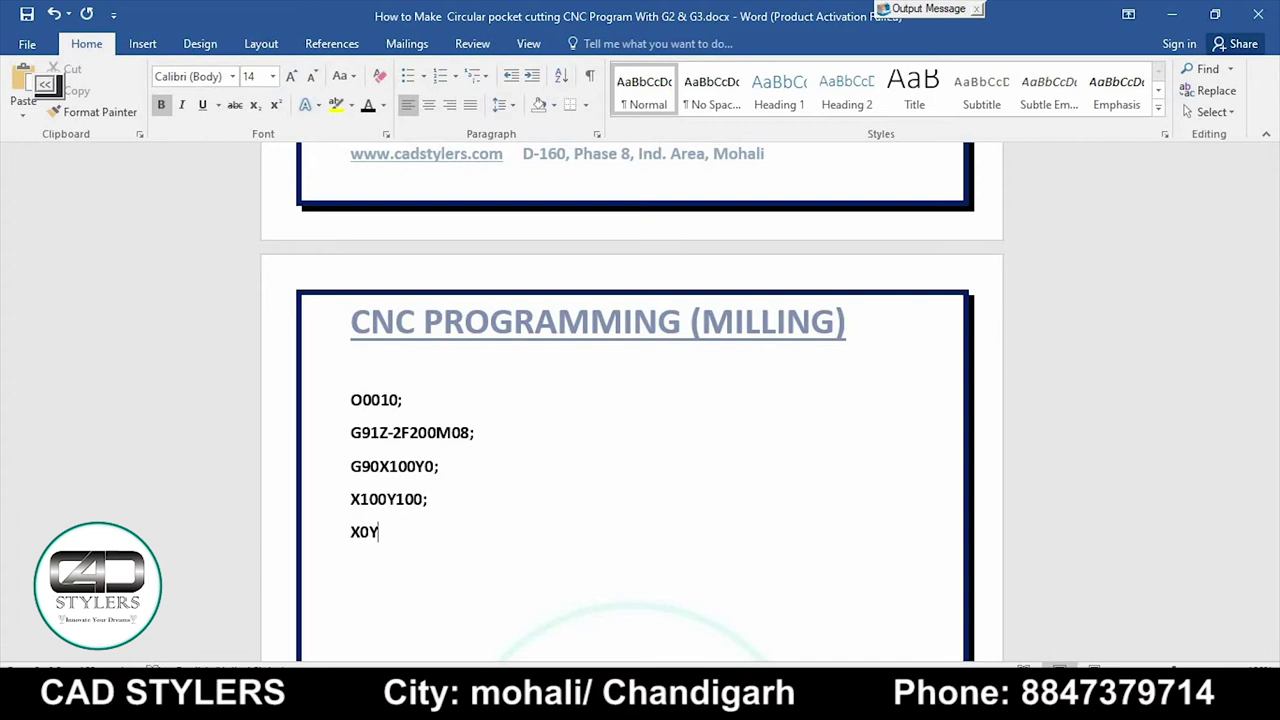
text(100;)
key(Return)
text(X)
text(0Y0;)
key(Return)
text(M99)
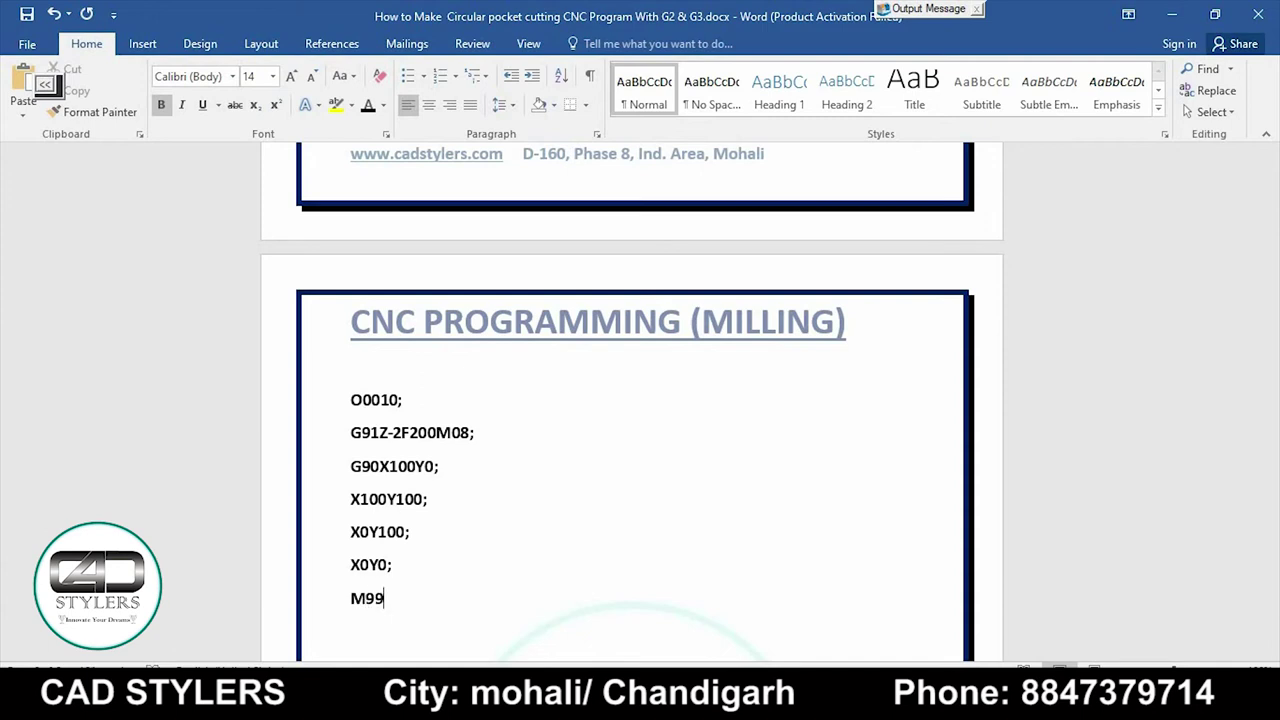
text(;)
key(Return)
Step: Highlight M98P150010 and the subprogram name O0010 to show the call, then bring up the FANUC simulator
scroll(640, 400, down, 1)
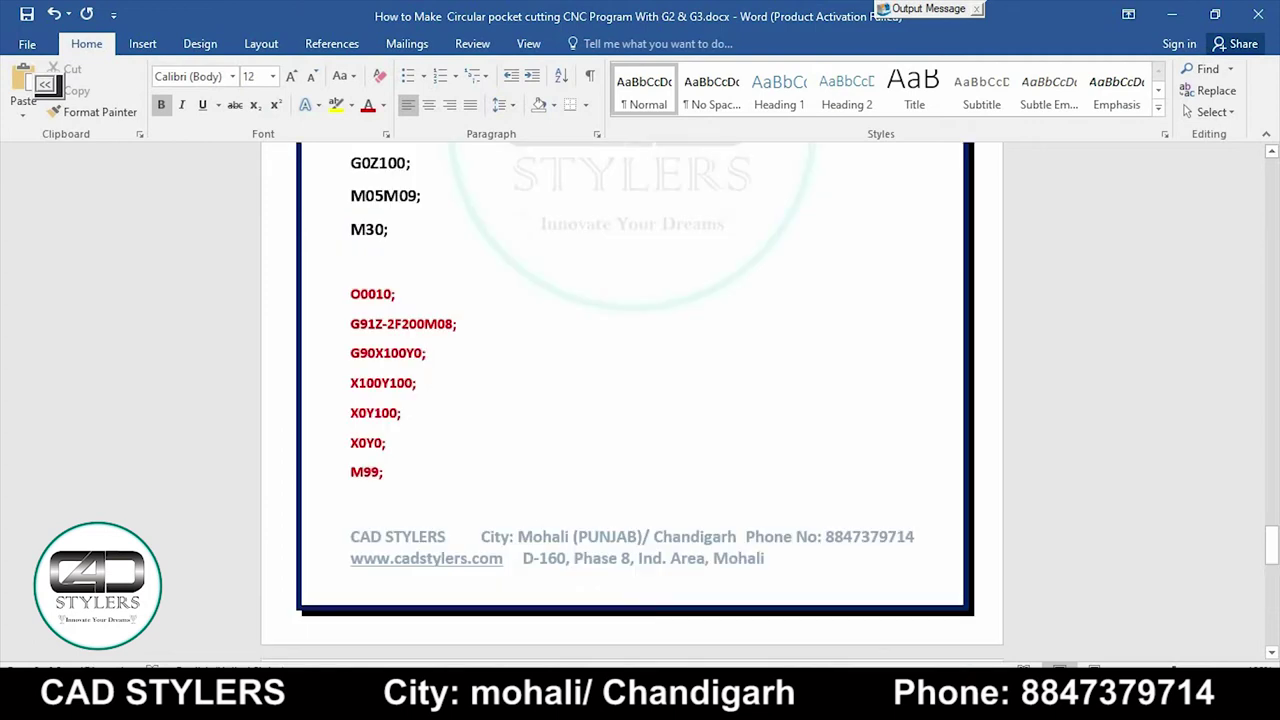
scroll(640, 400, up, 1)
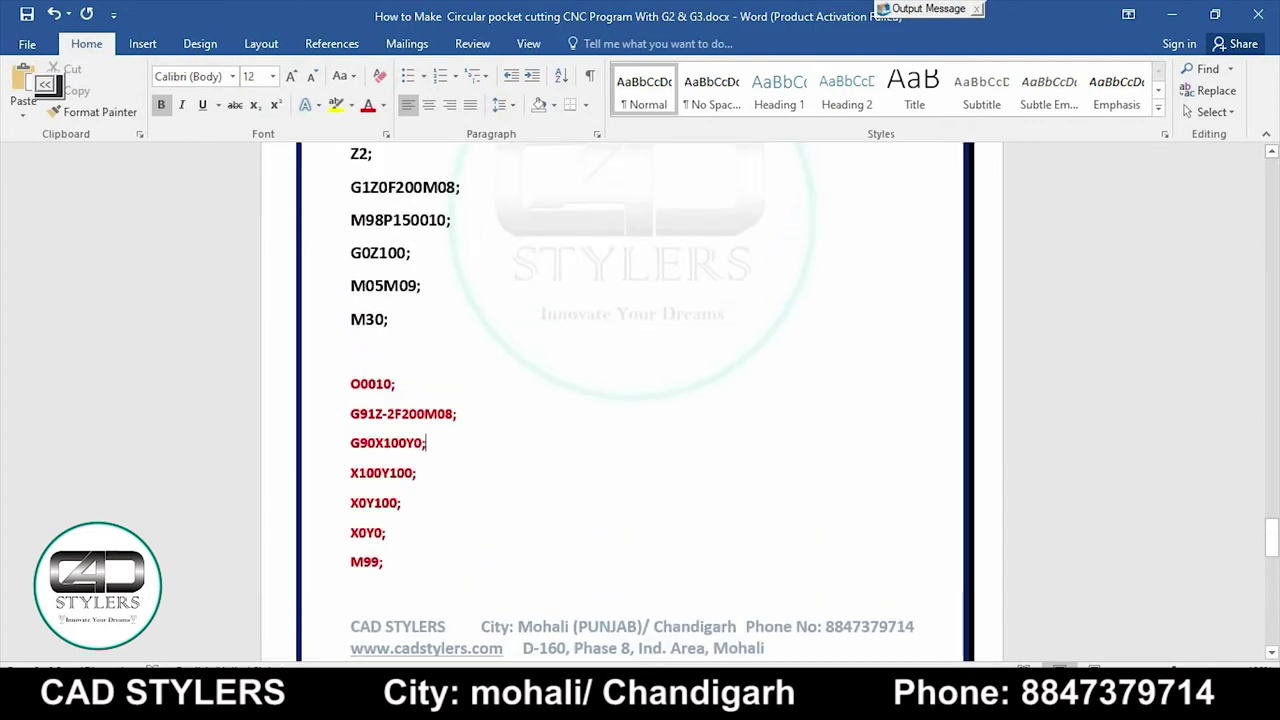
scroll(640, 400, up, 1)
scroll(640, 400, up, 3)
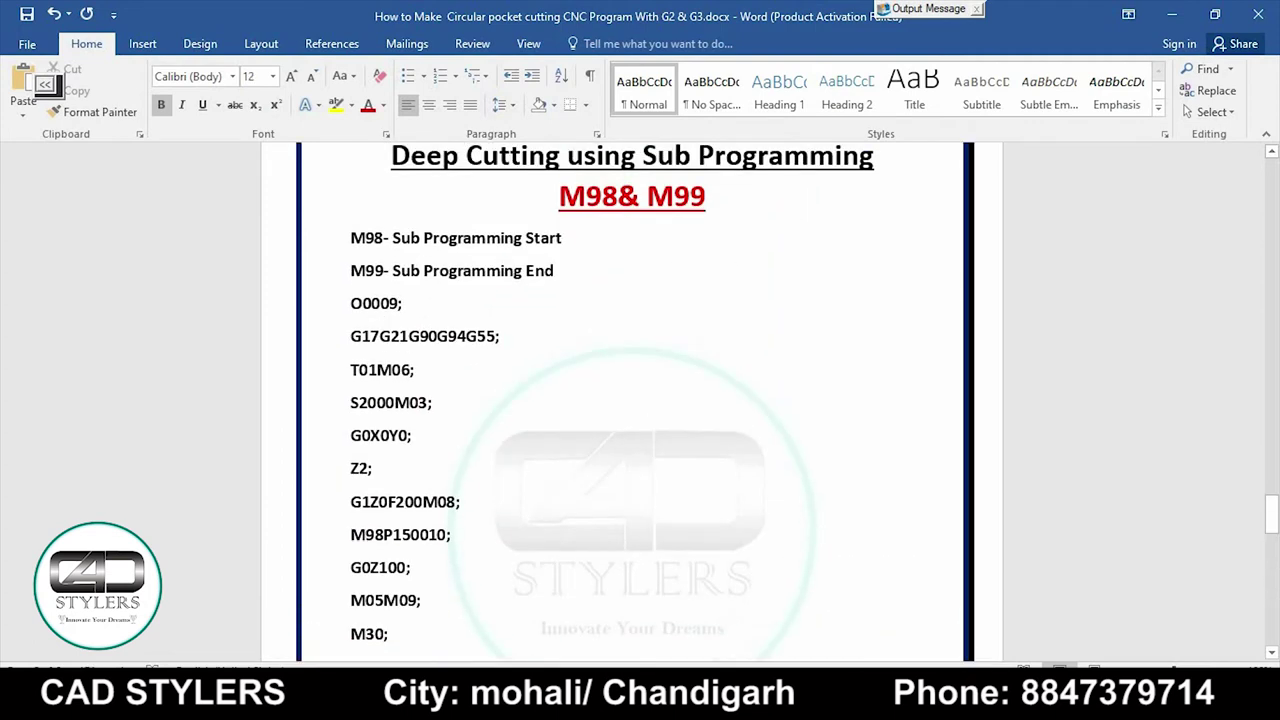
scroll(640, 400, down, 1)
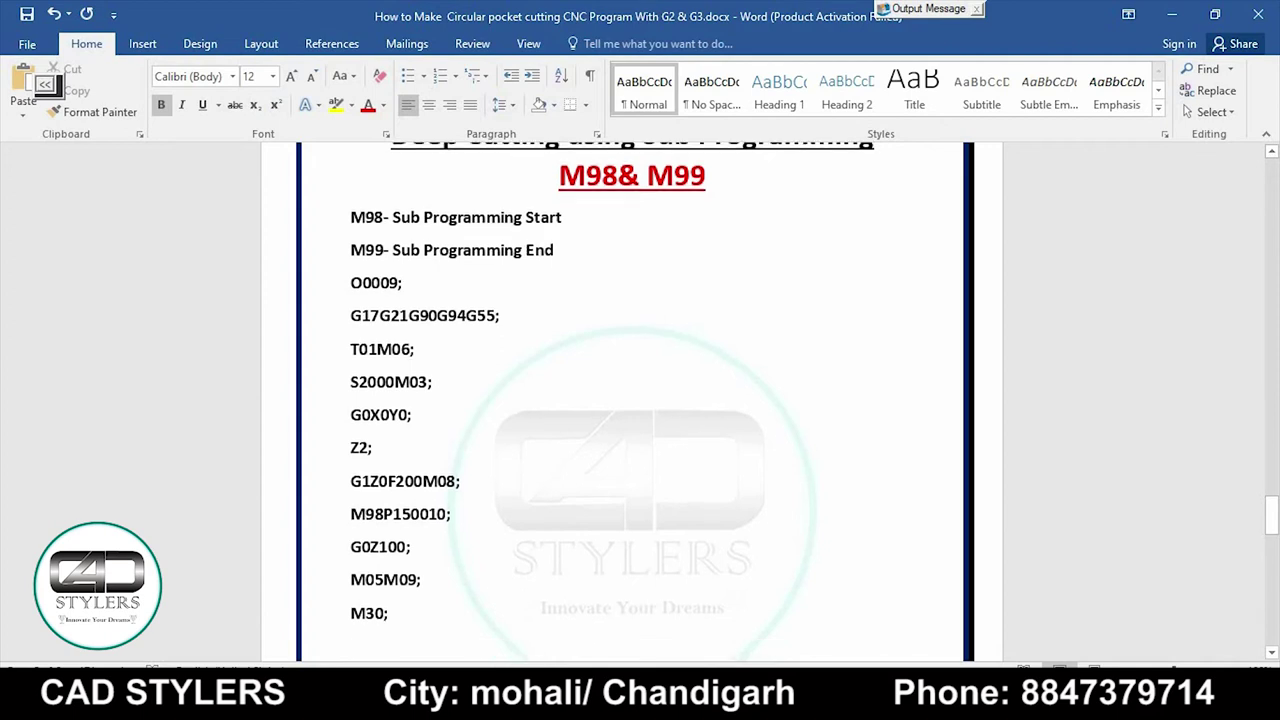
scroll(640, 400, down, 2)
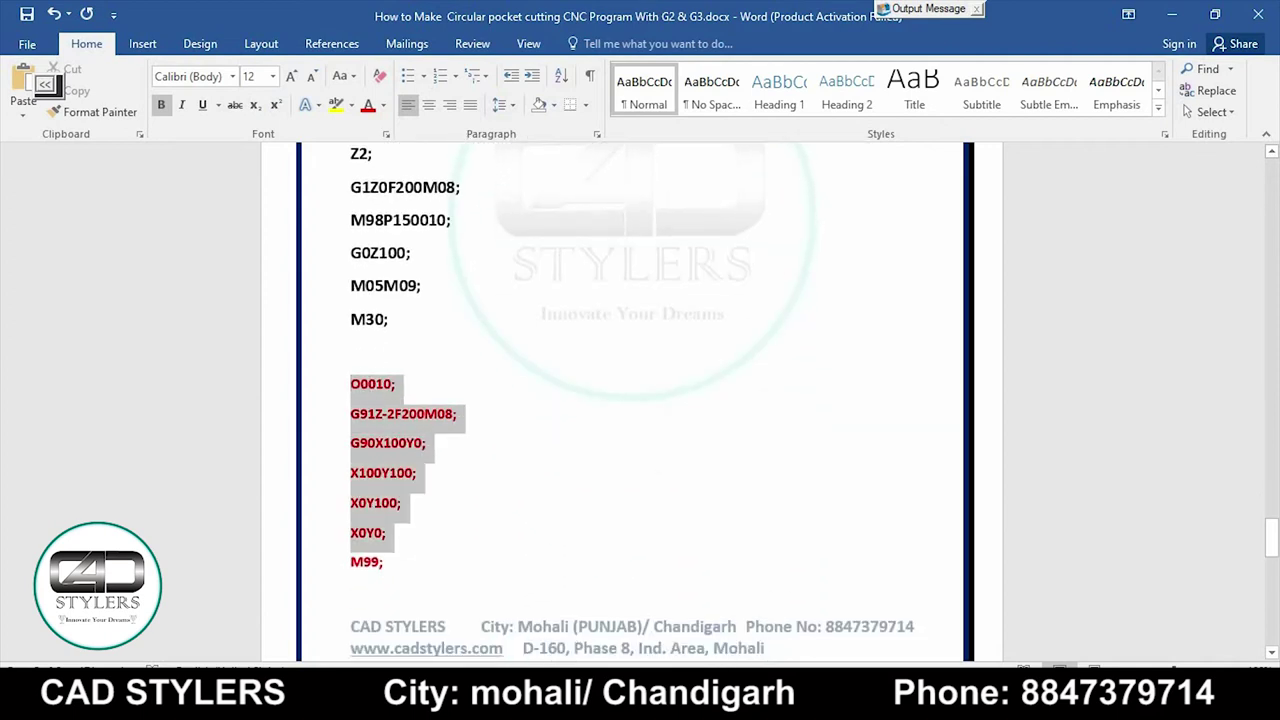
drag(352, 384, 392, 565)
scroll(640, 450, up, 1)
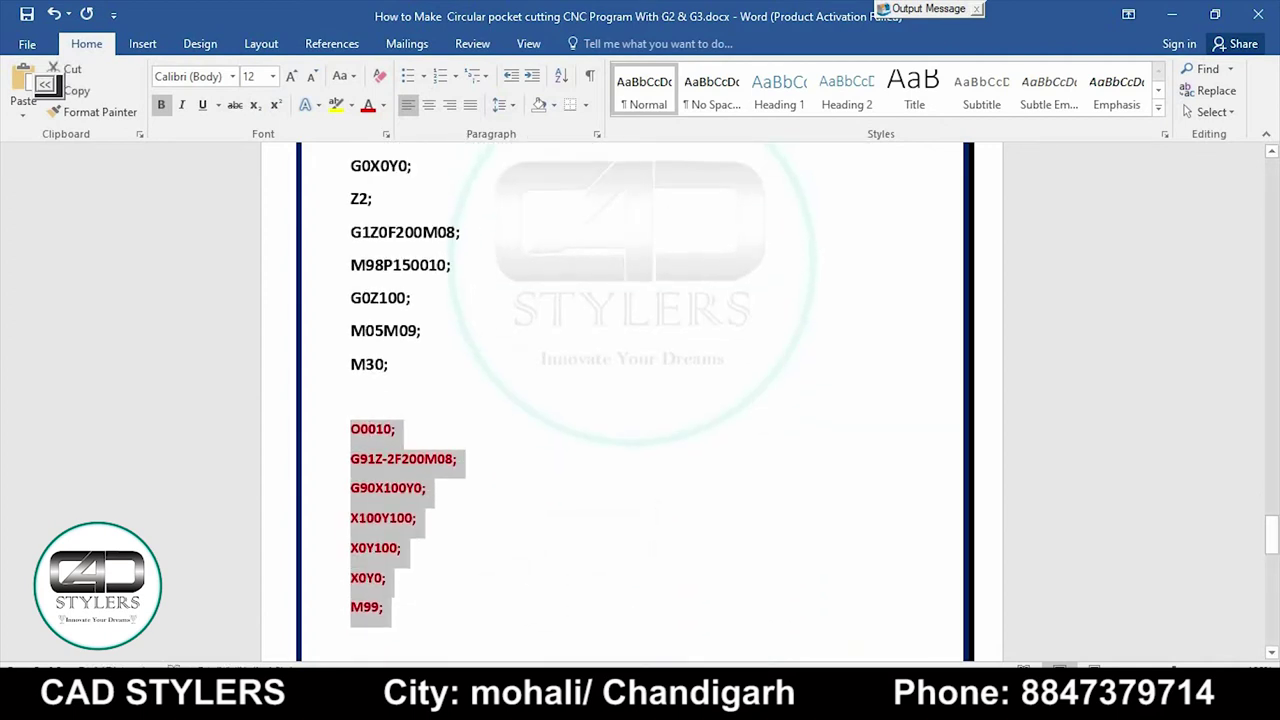
drag(351, 265, 437, 265)
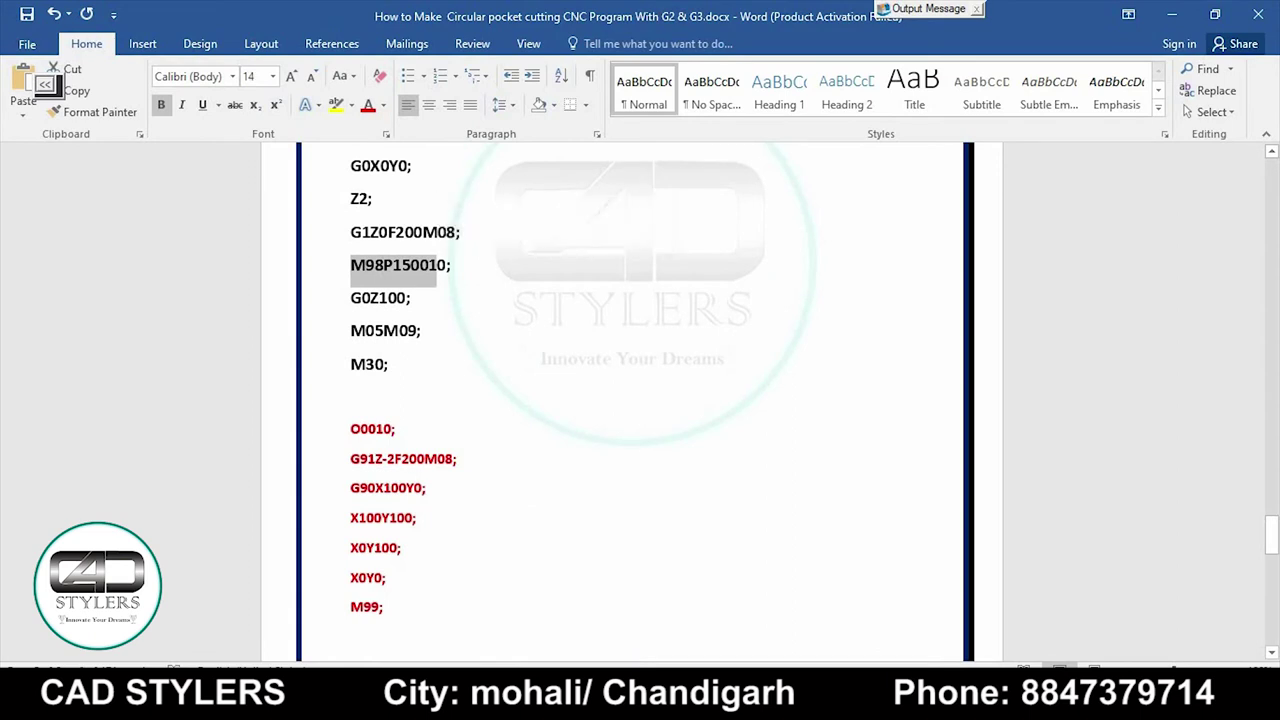
click(384, 265)
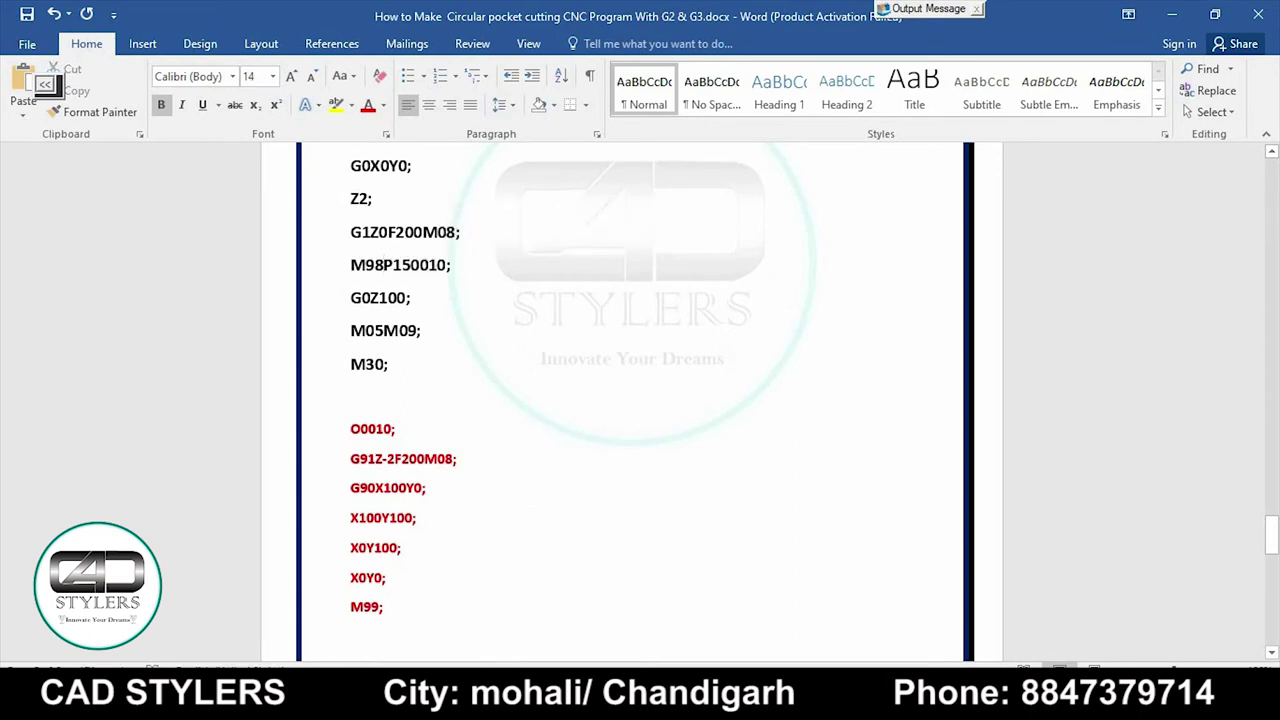
drag(410, 265, 437, 265)
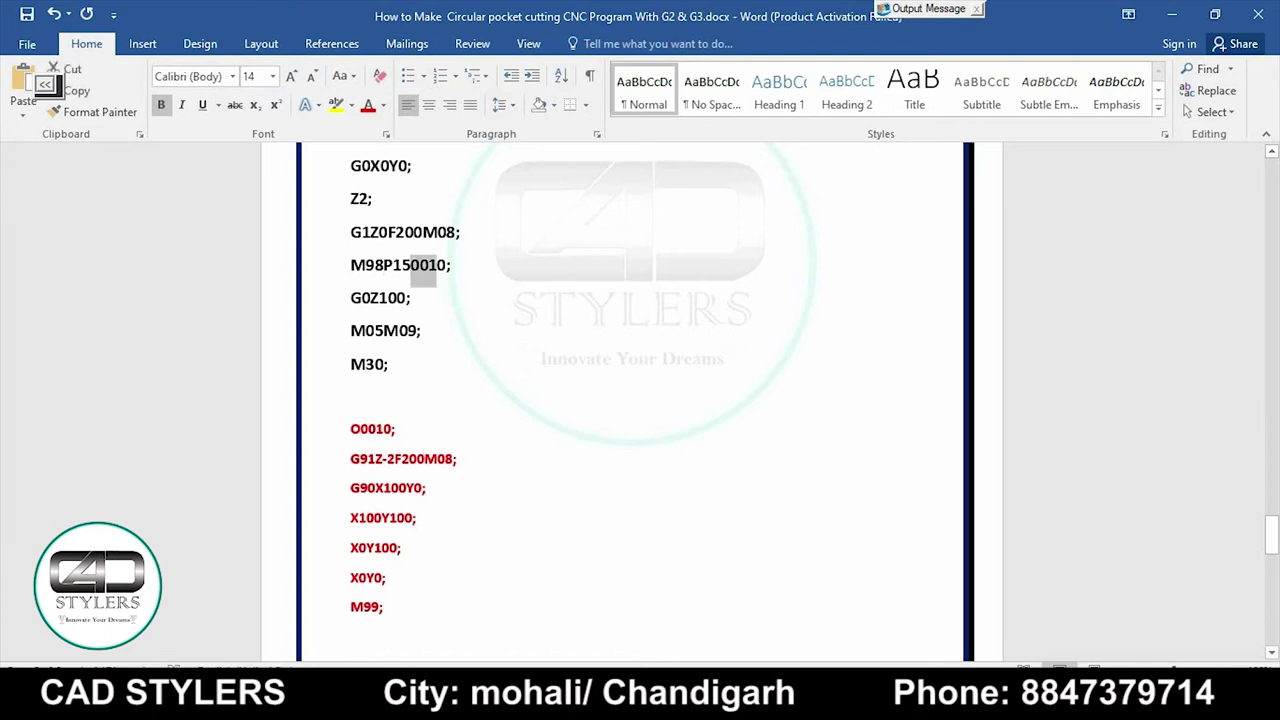
double_click(372, 428)
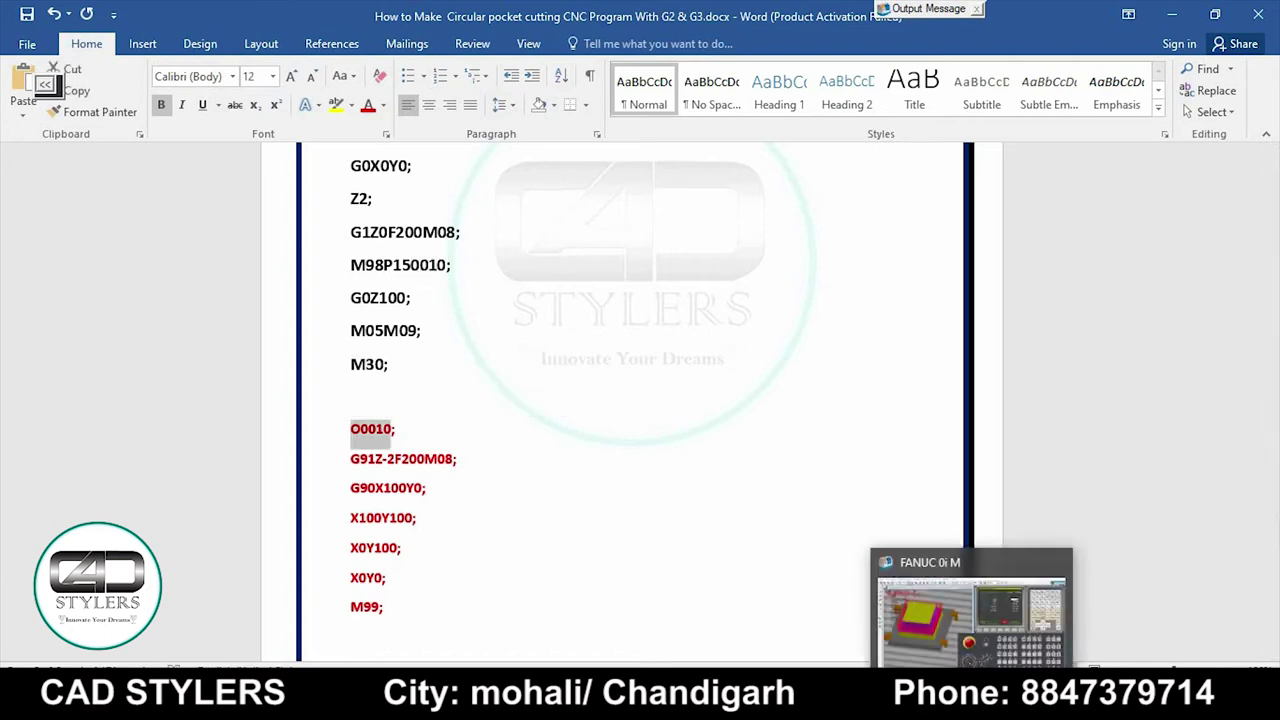
click(974, 600)
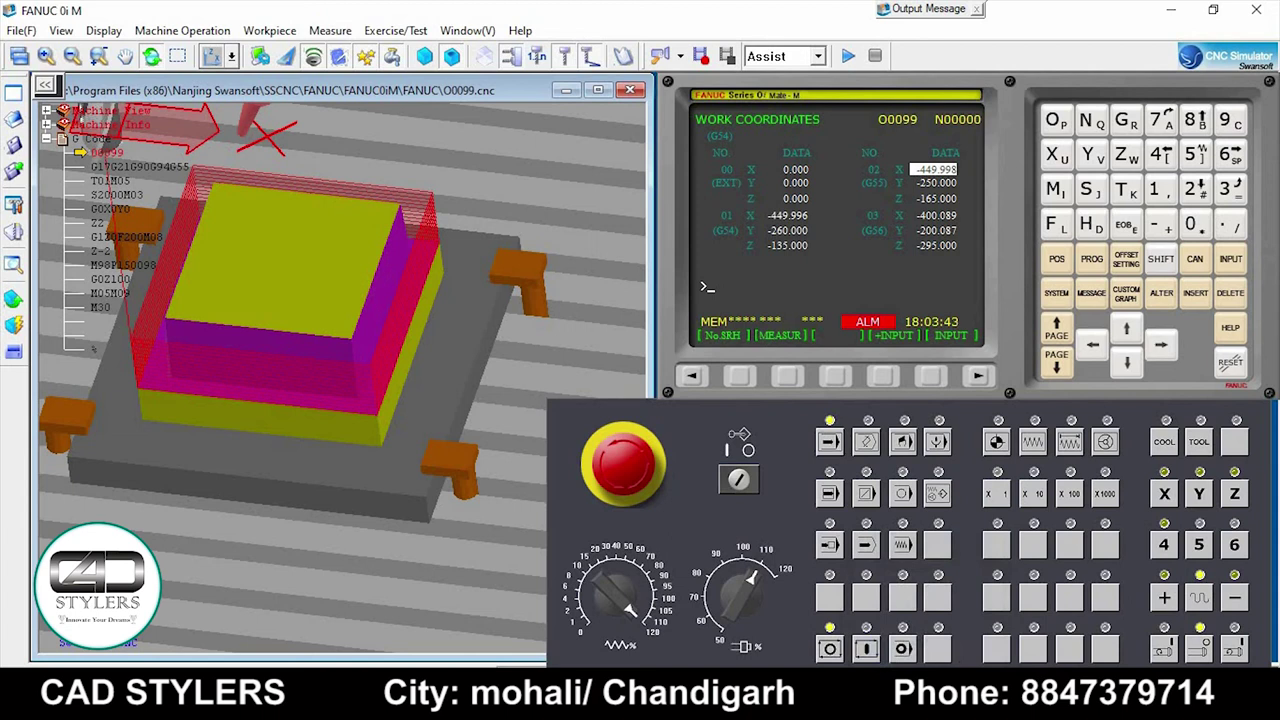
Step: In EDIT mode, call up subprogram O0098 in the program listing to check it
click(1091, 259)
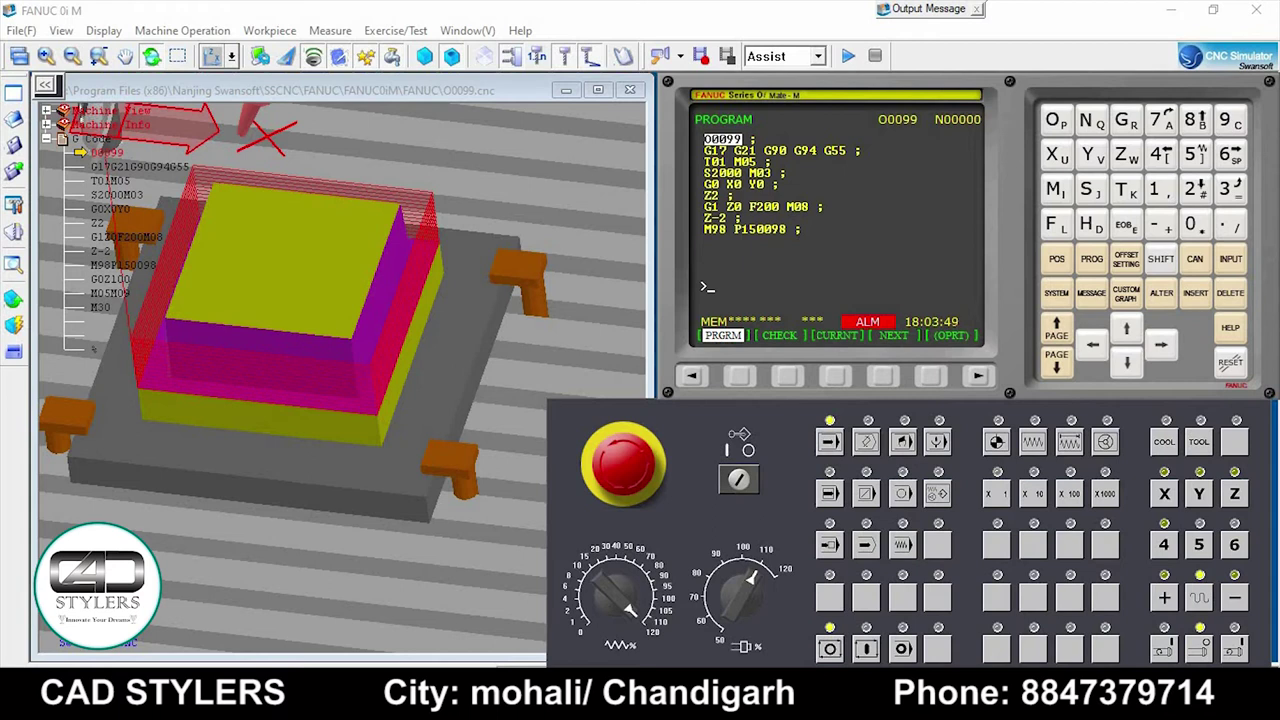
click(867, 442)
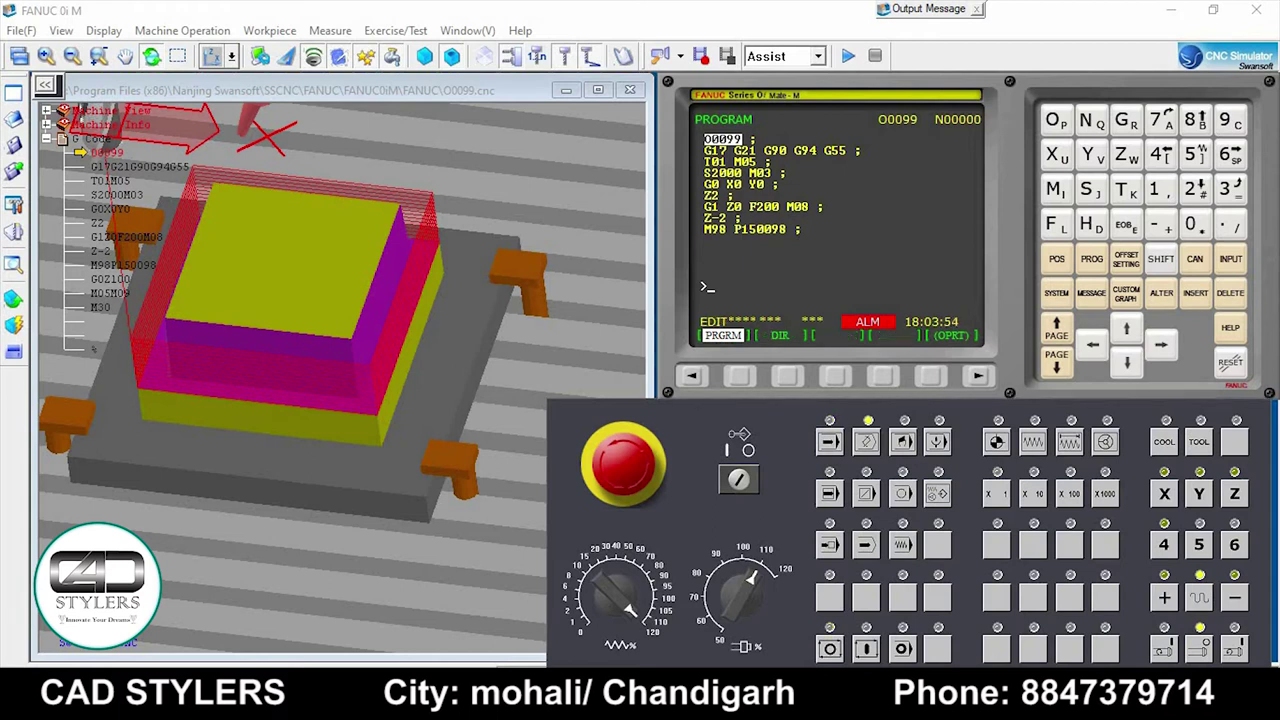
text(O0009)
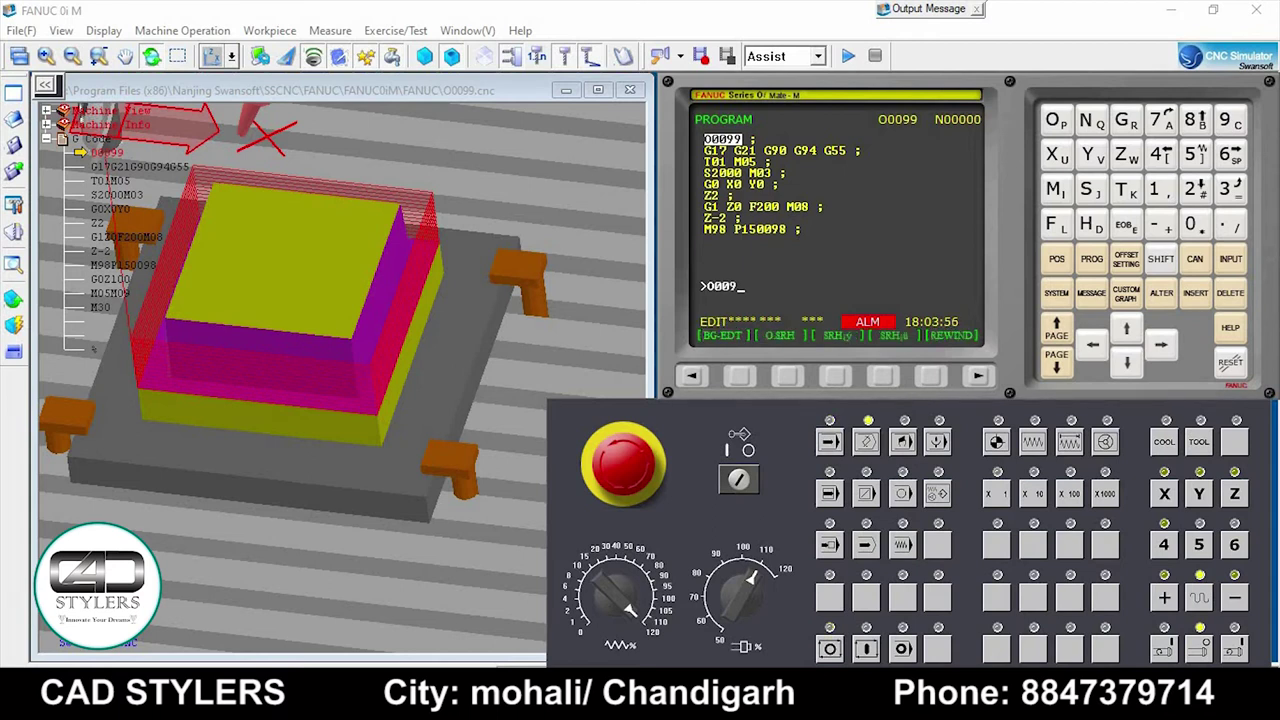
text(8)
key(Down)
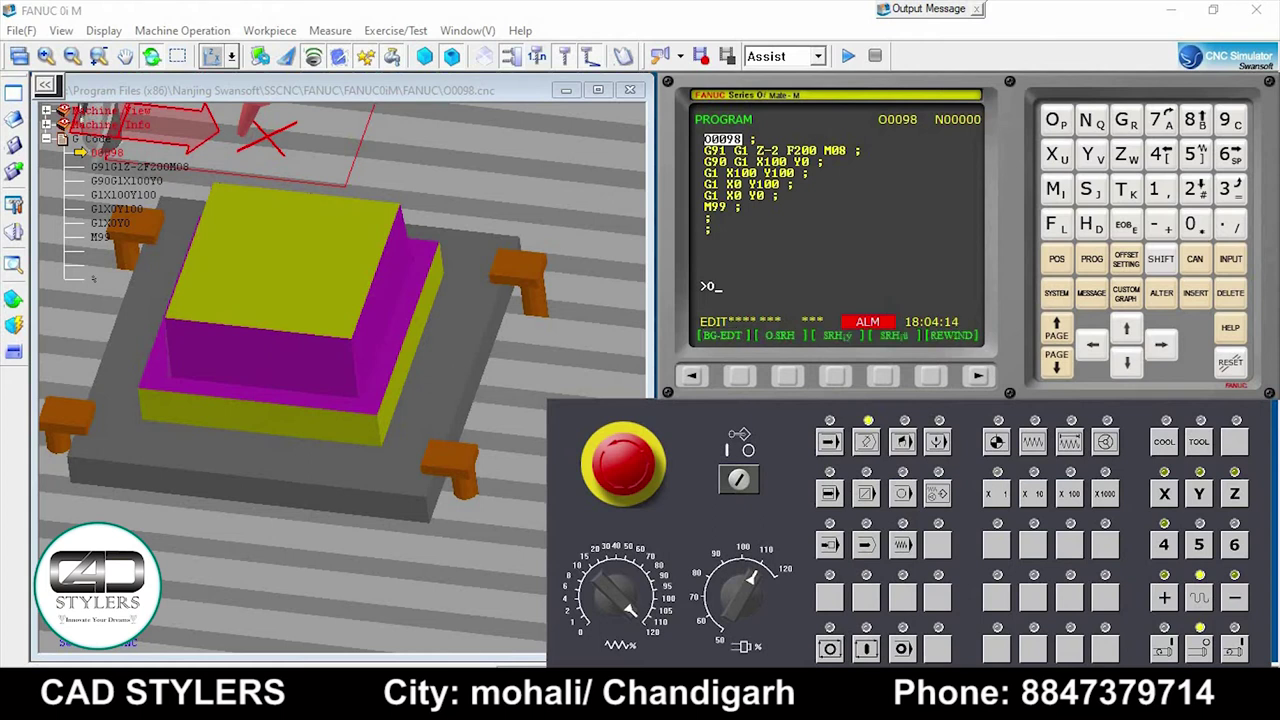
Step: Reload main program O0099 and open the Workpiece Stock Size and WCS settings
text(O0099)
key(Down)
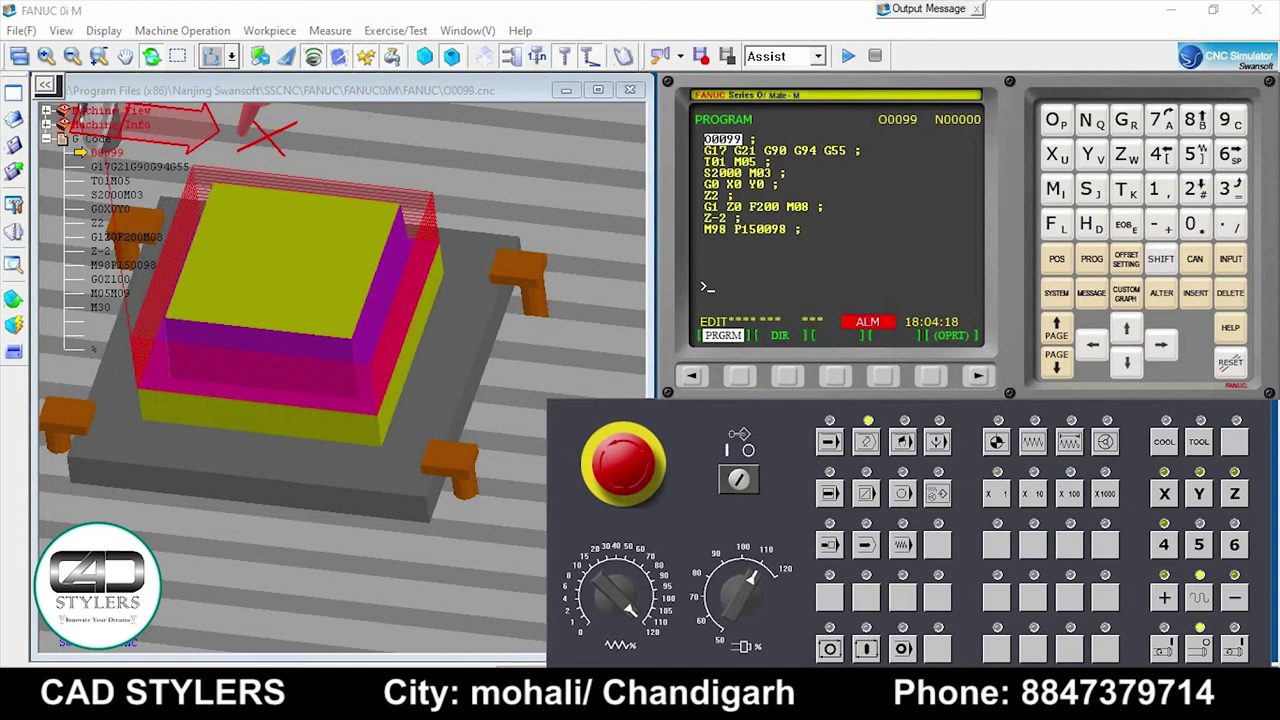
click(269, 30)
click(320, 50)
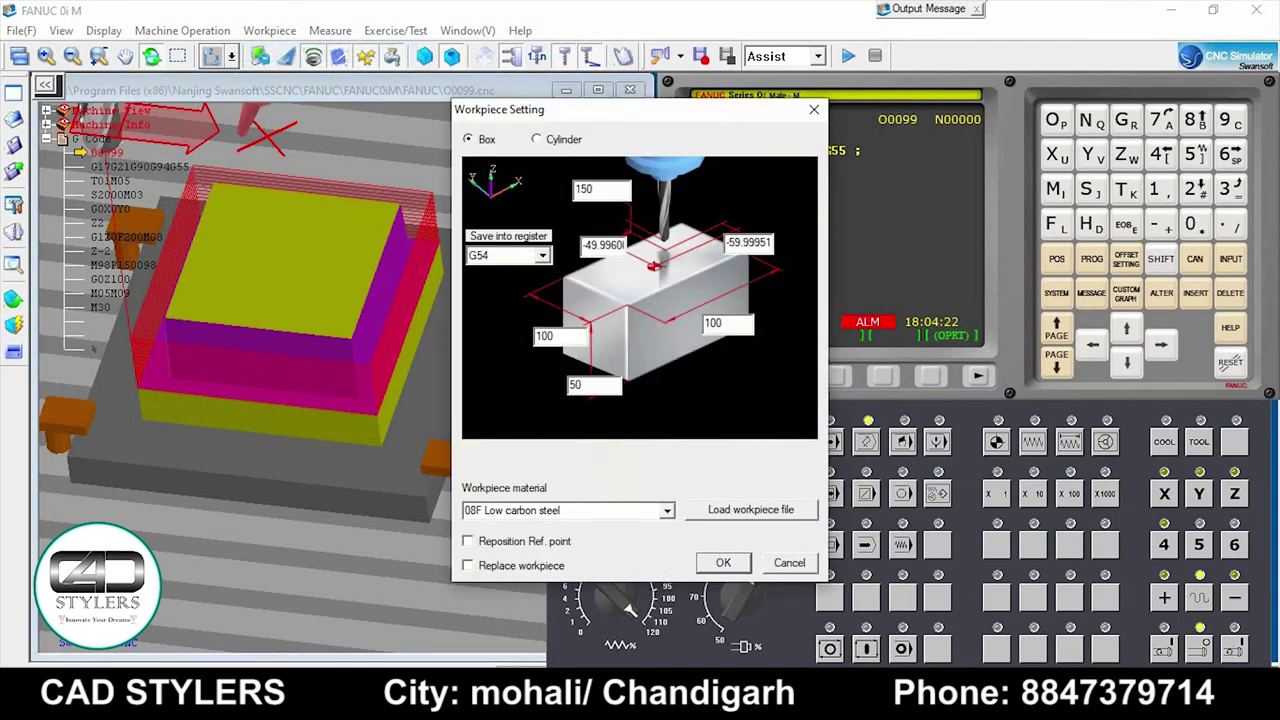
Step: Accept the 100×100×50 stock block, return to reference, then switch to AUTO mode
click(723, 562)
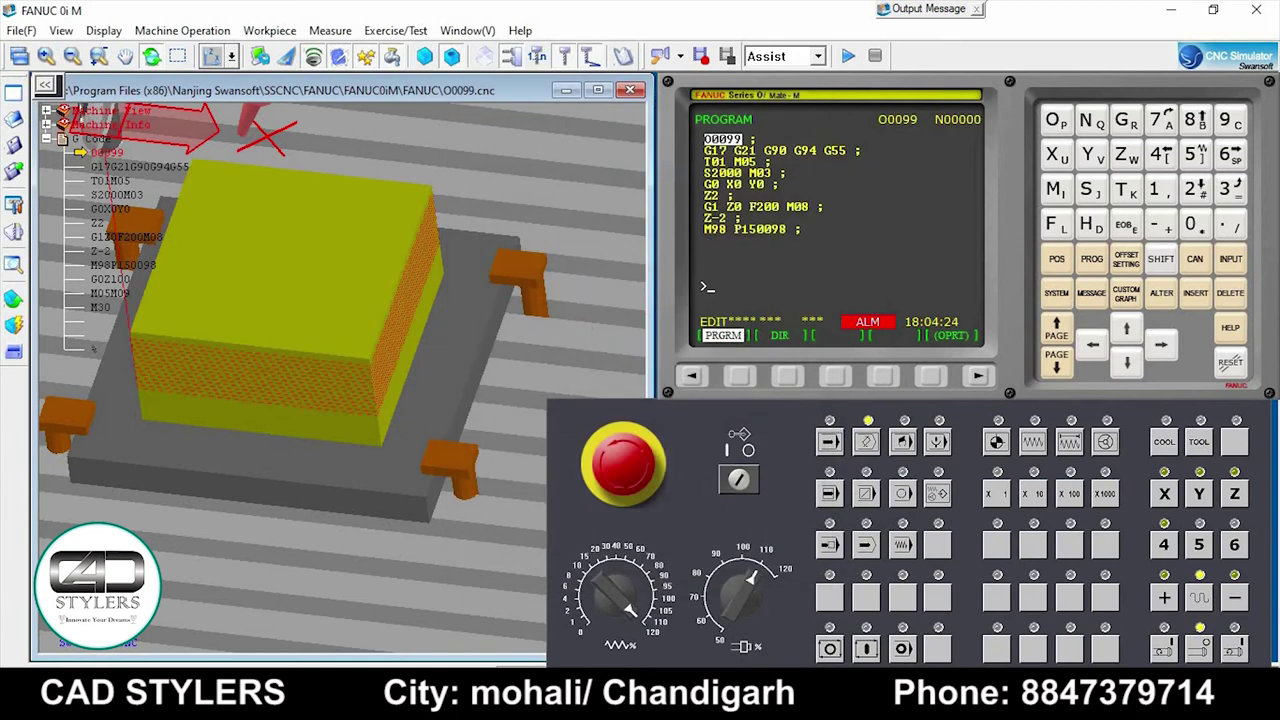
click(996, 441)
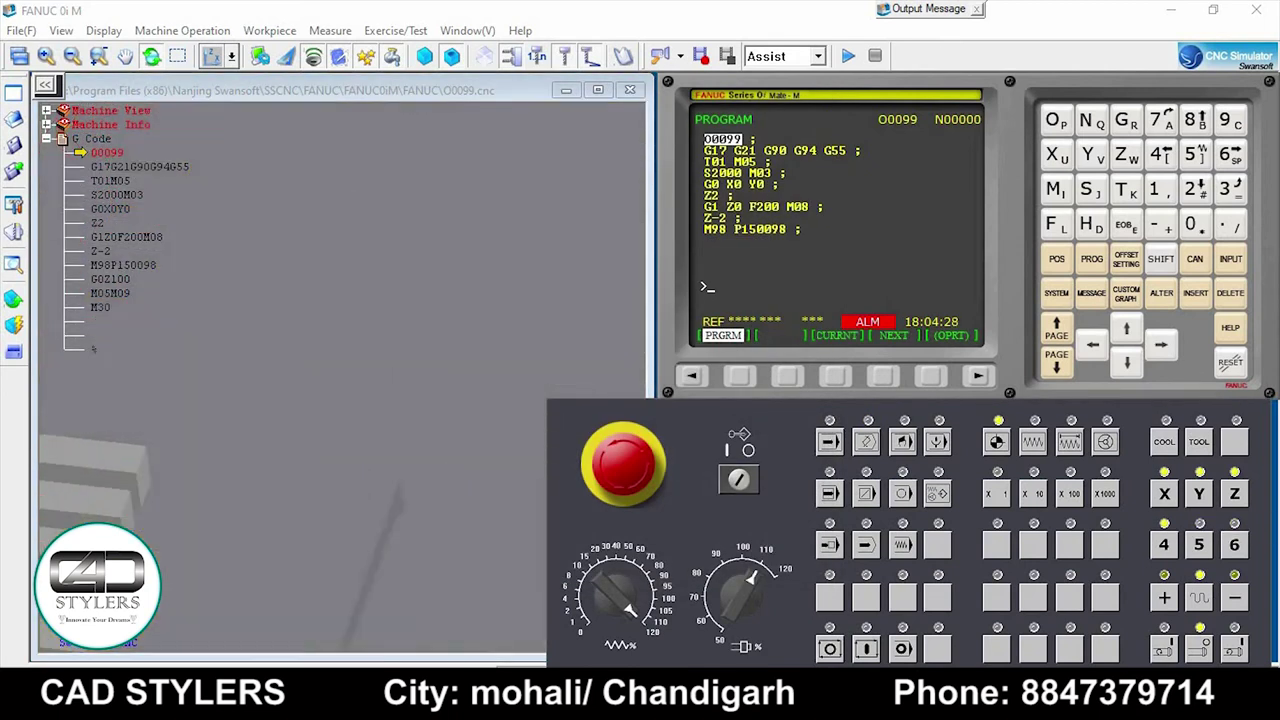
click(829, 441)
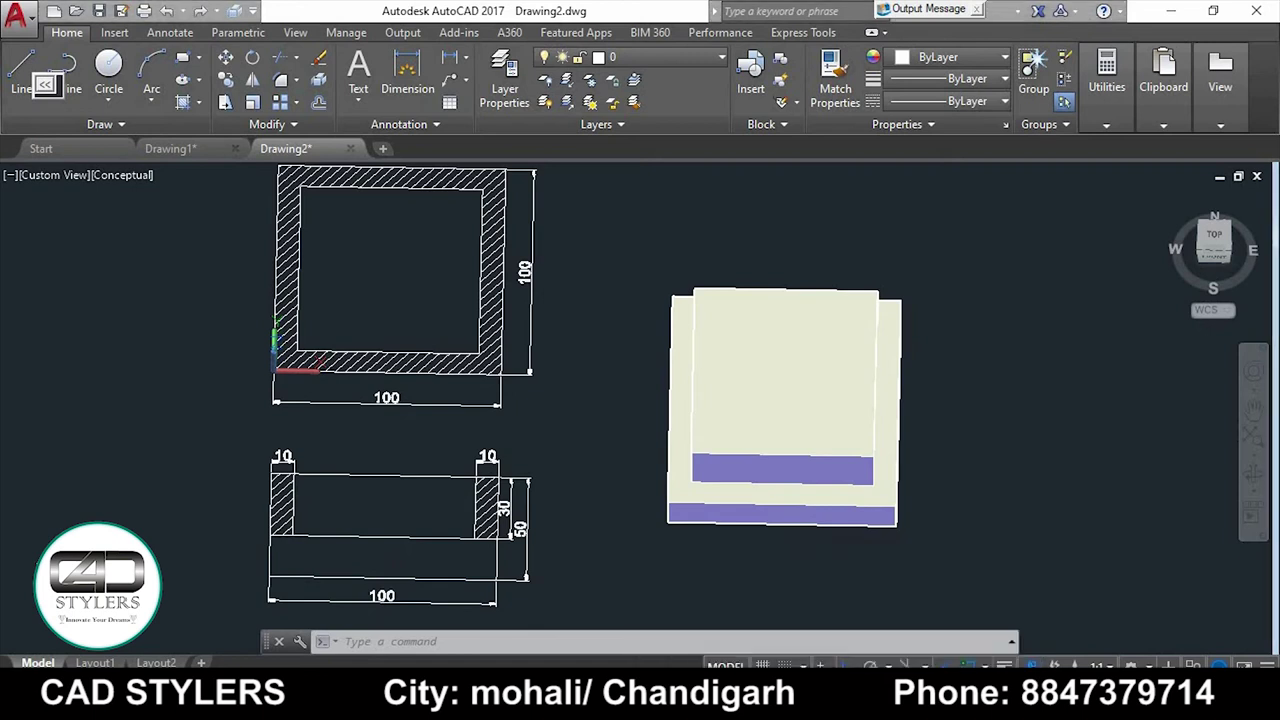
Step: Leave the AutoCAD pocket drawing and bring the CNC program document back up
click(835, 620)
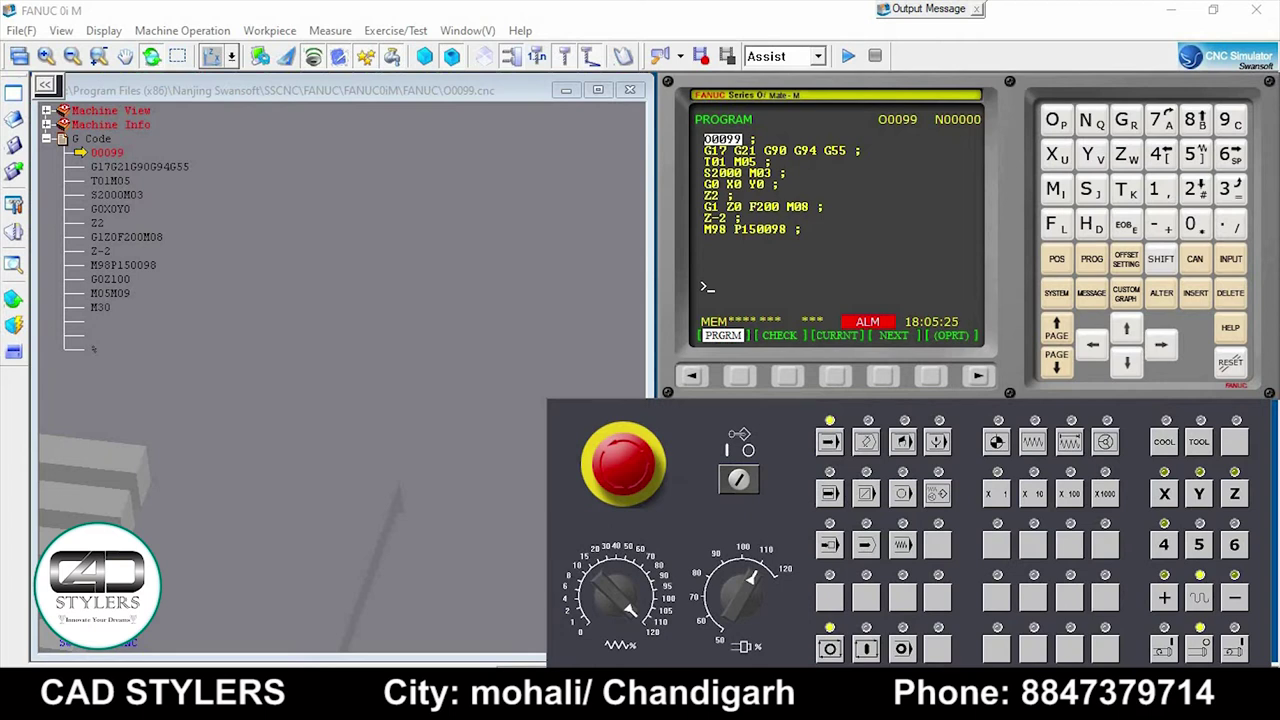
click(182, 30)
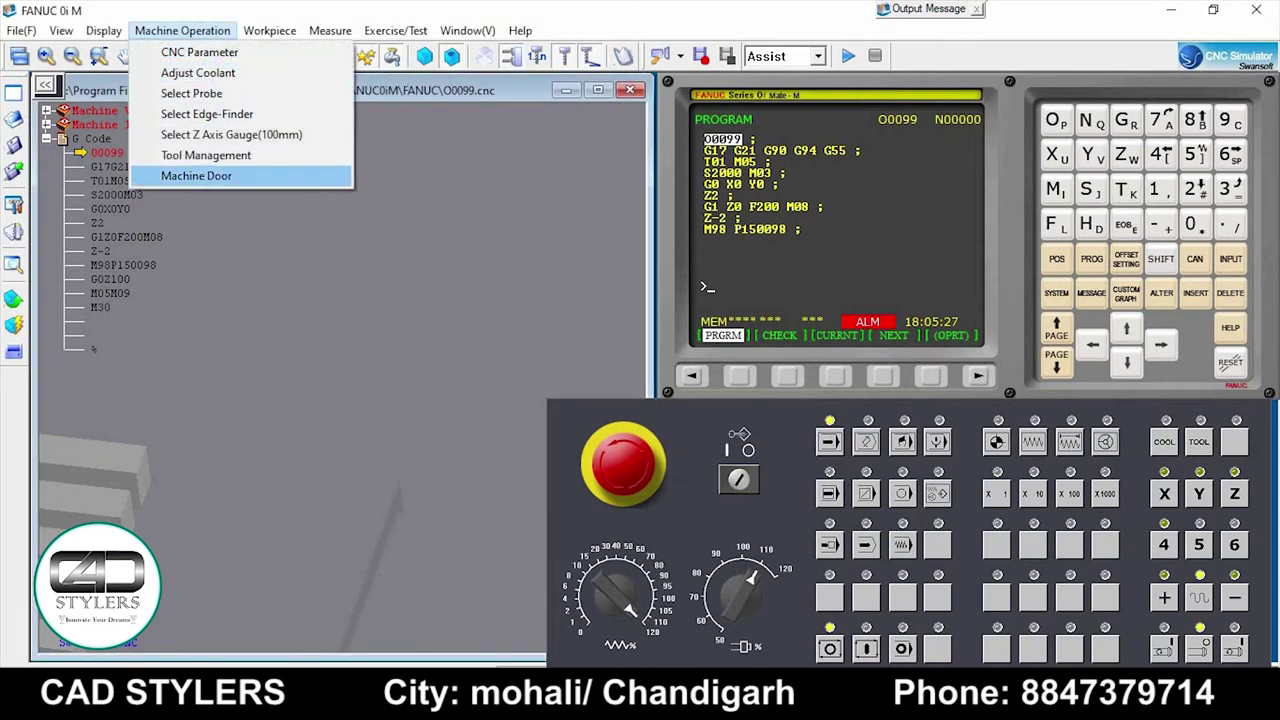
click(190, 154)
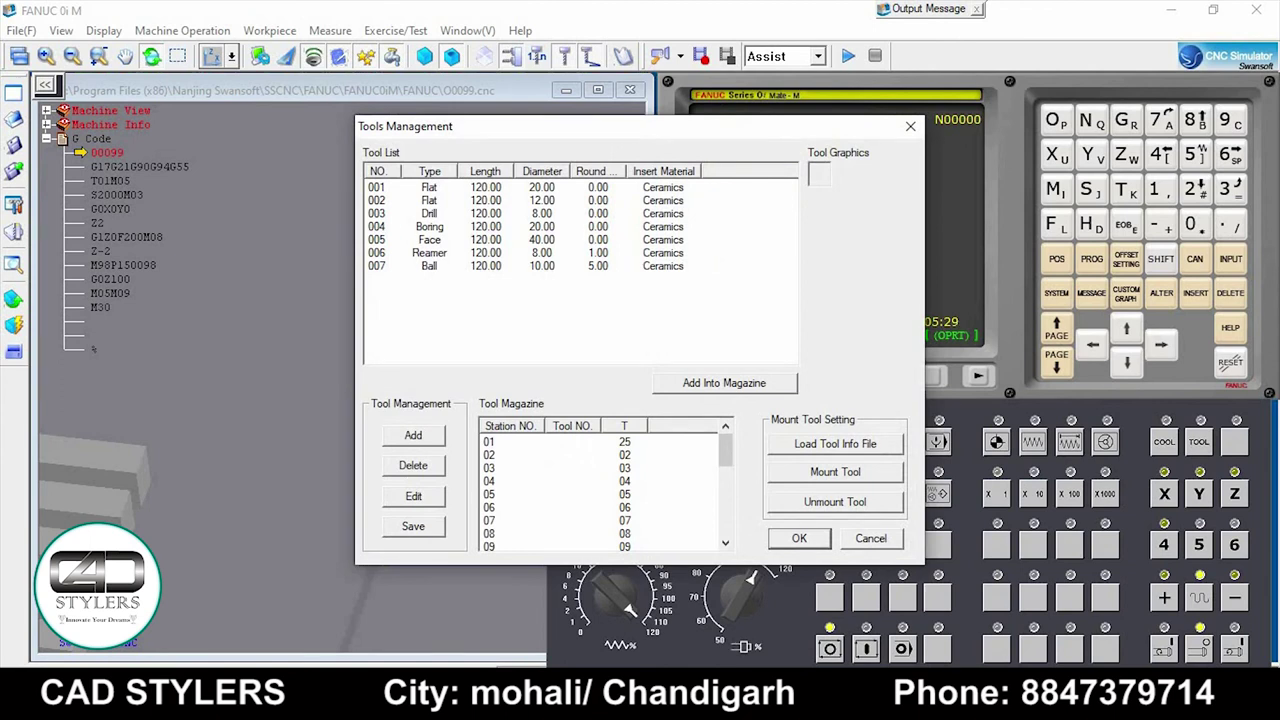
key(Return)
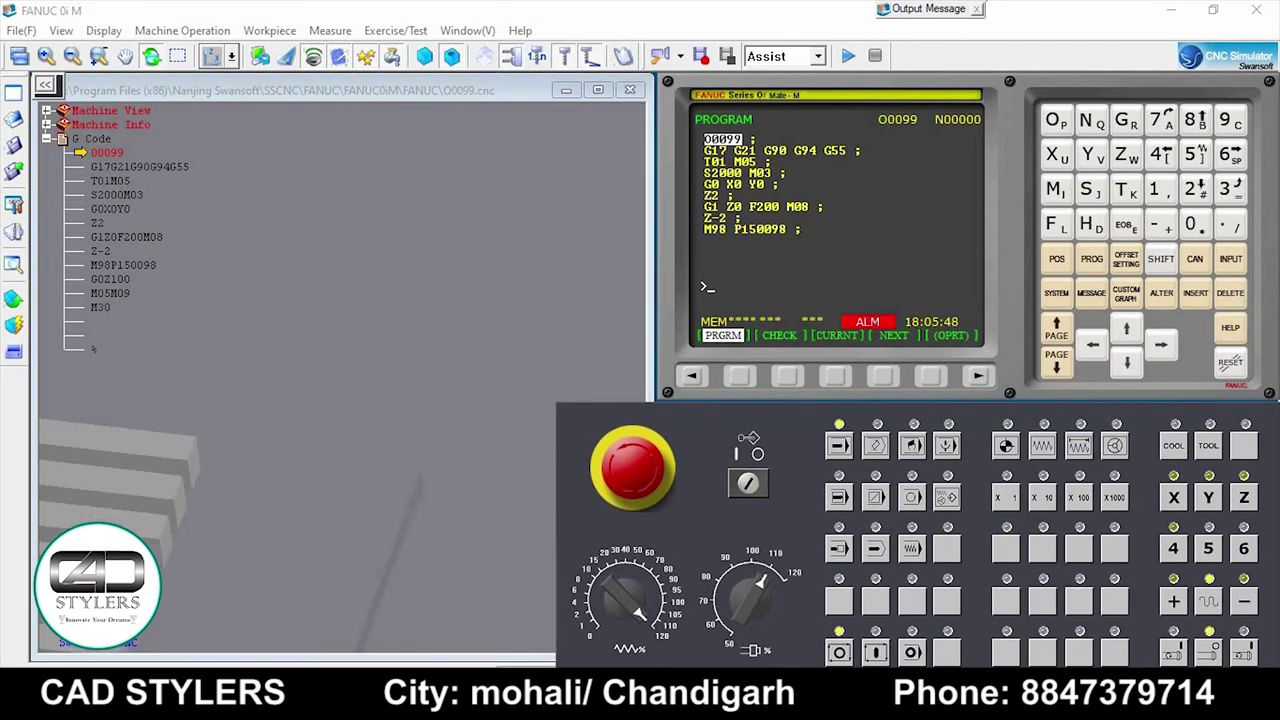
Step: Start the O0099 cycle and zoom in on the block on the table
scroll(94, 348, up, 5)
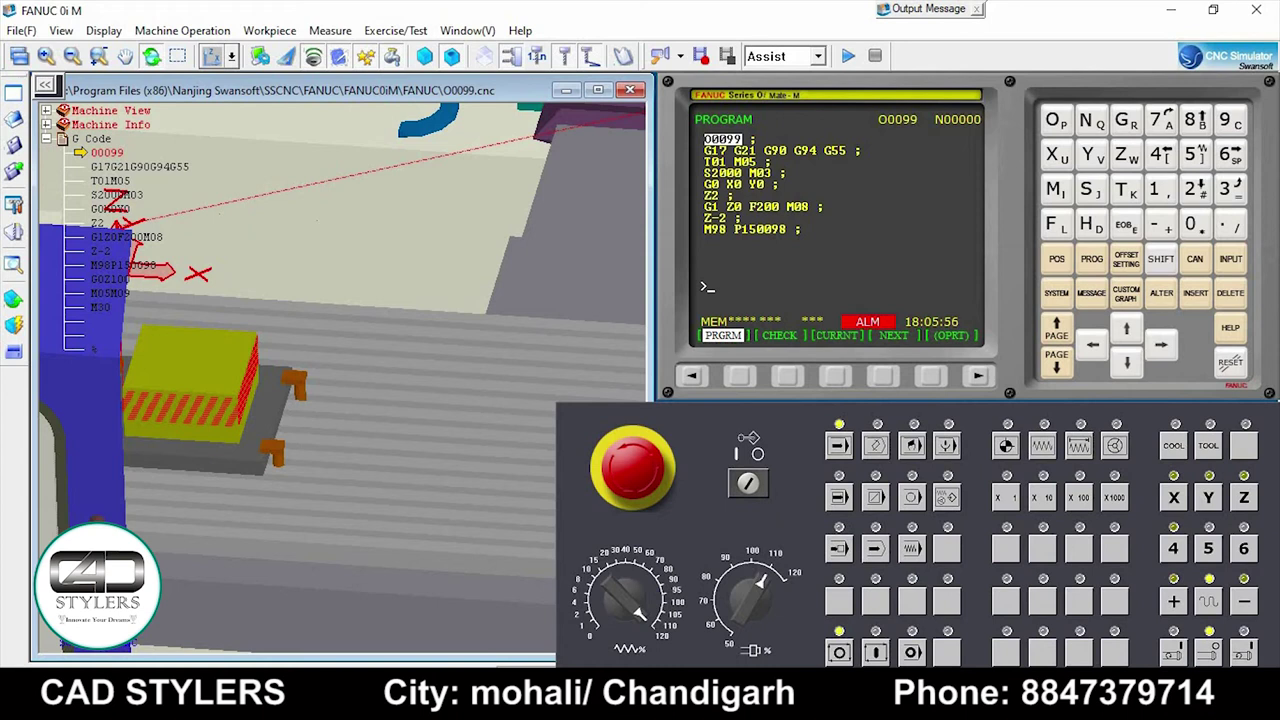
click(875, 652)
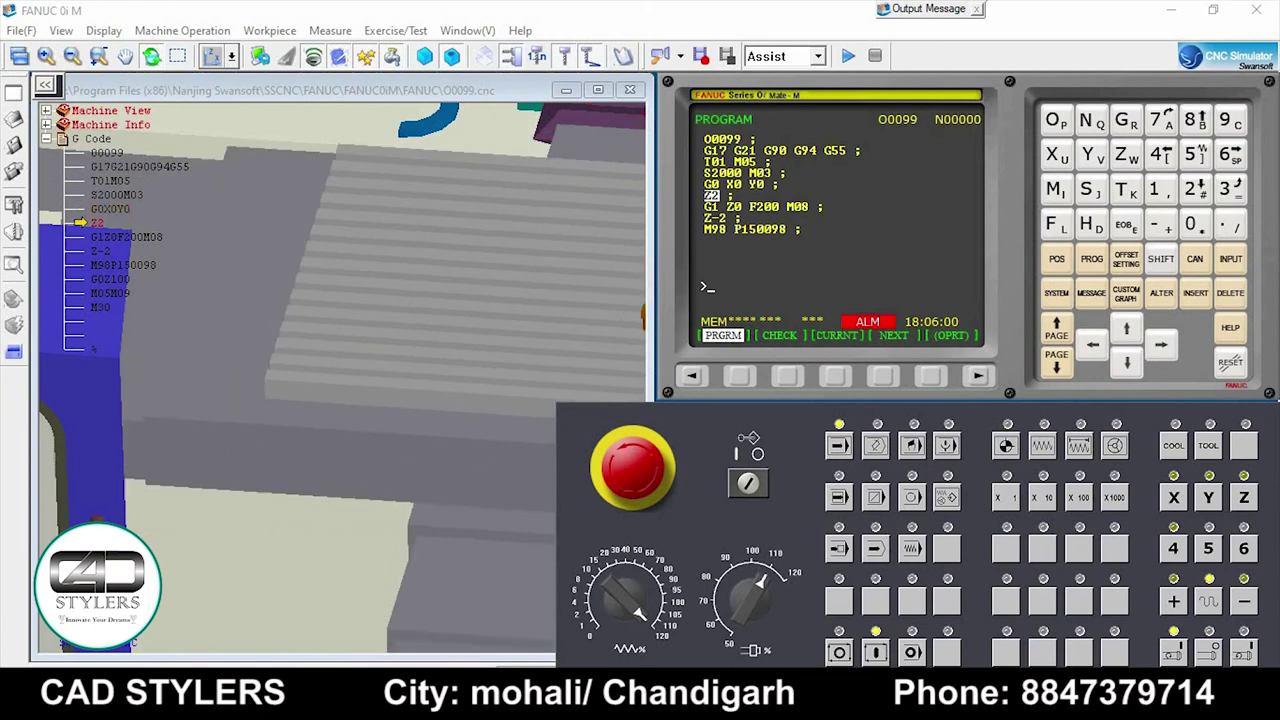
scroll(363, 483, up, 2)
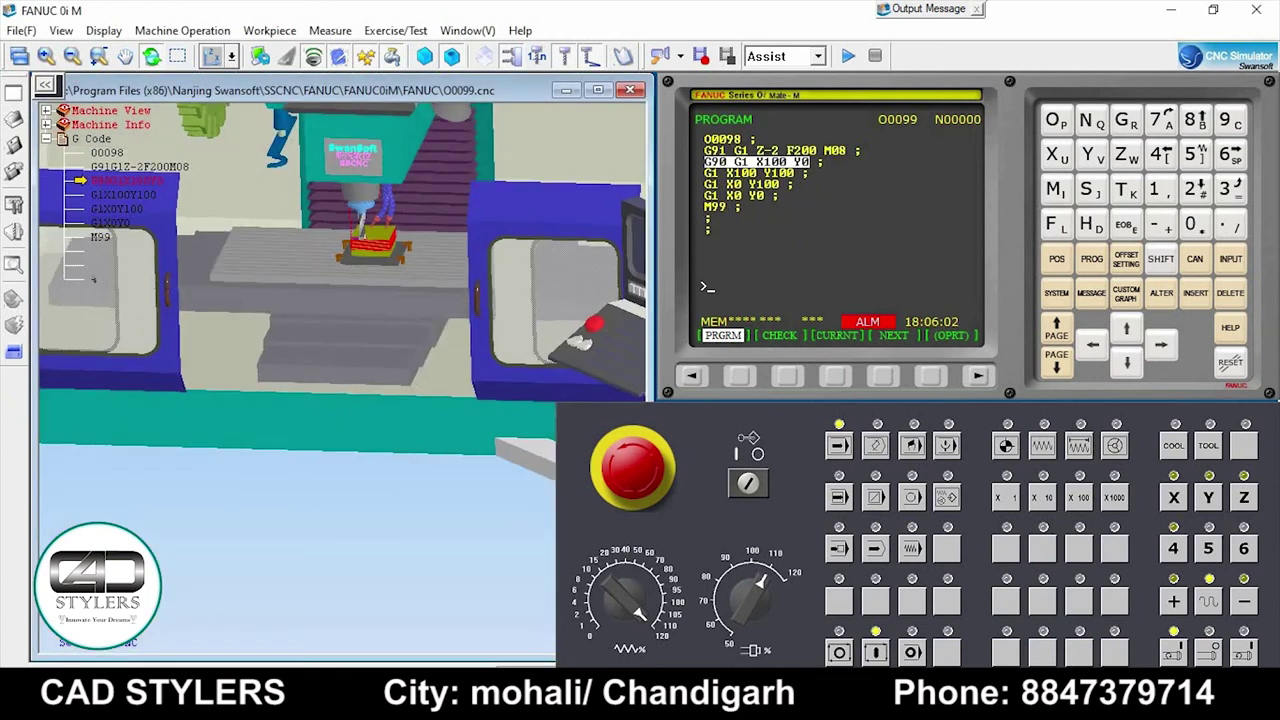
scroll(363, 483, up, 2)
scroll(363, 483, up, 2)
scroll(363, 483, up, 1)
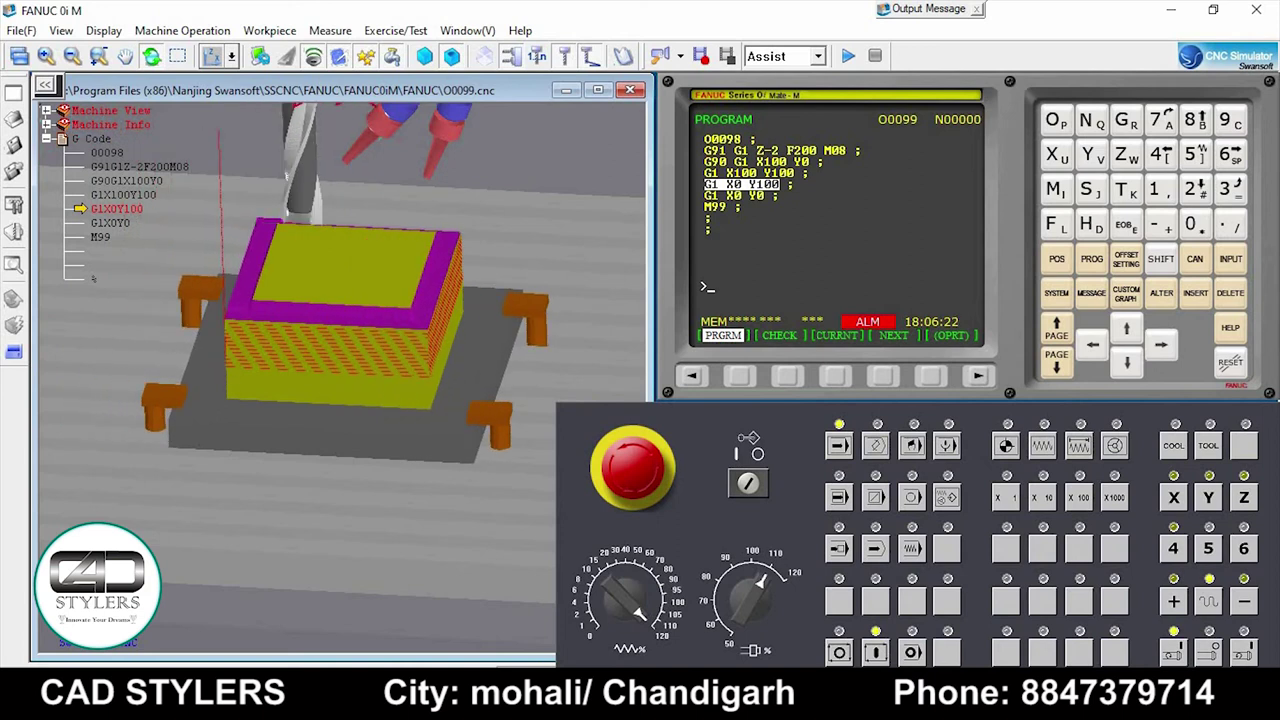
Step: Orbit the 3D view around the workpiece to watch the pocket being milled
mouse_move(276, 294)
mouse_down()
mouse_move(276, 230)
mouse_move(122, 275)
mouse_up()
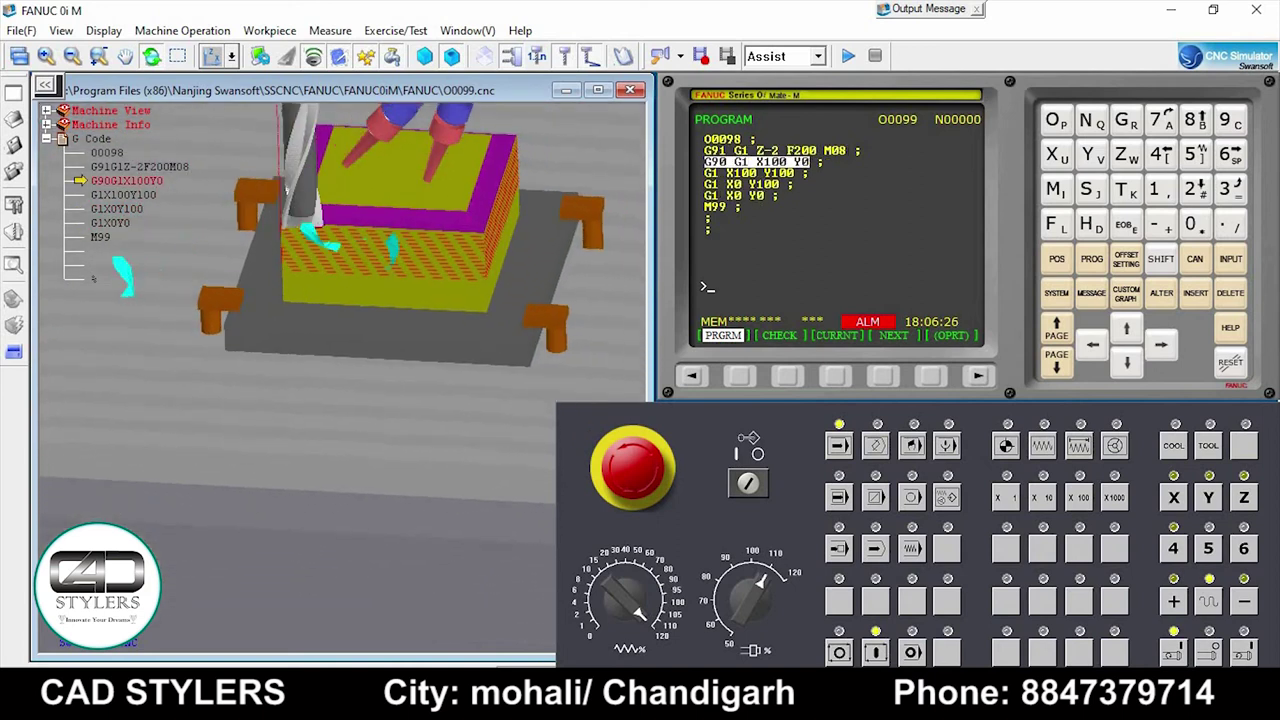
drag(420, 305, 424, 200)
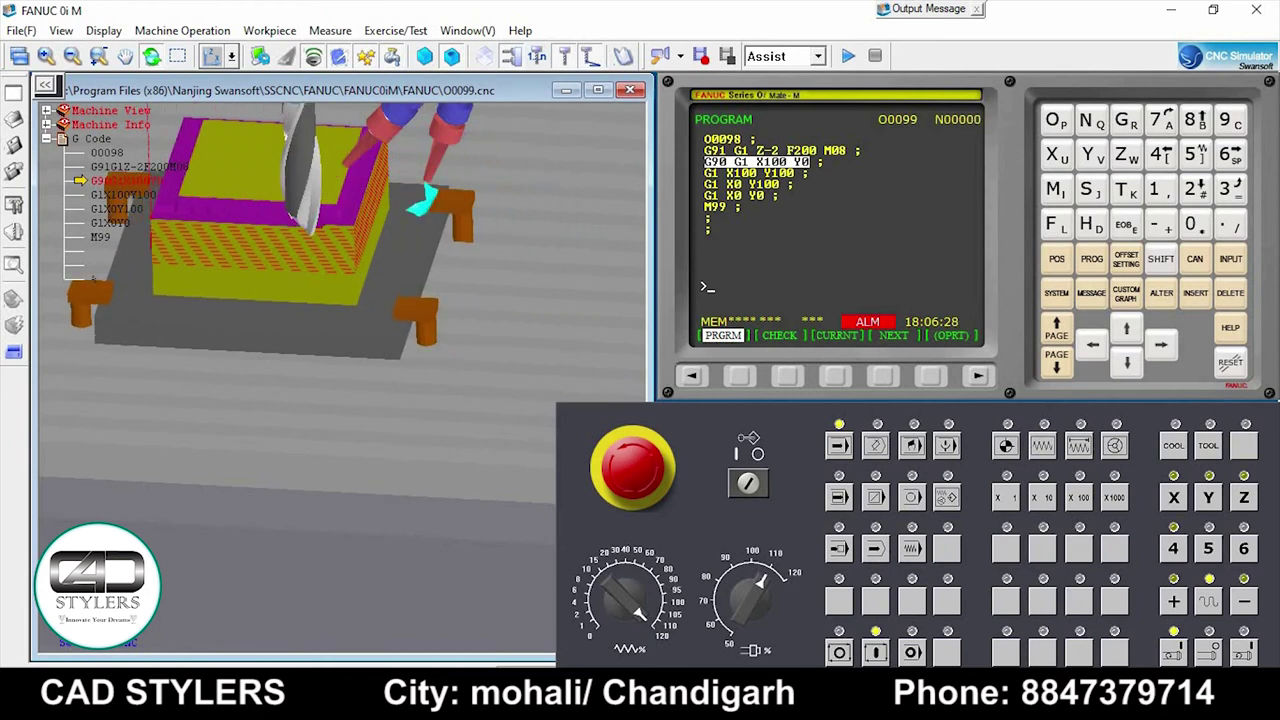
mouse_move(480, 250)
mouse_down()
mouse_move(330, 318)
mouse_move(571, 194)
mouse_move(600, 271)
mouse_move(250, 177)
mouse_move(300, 180)
mouse_up()
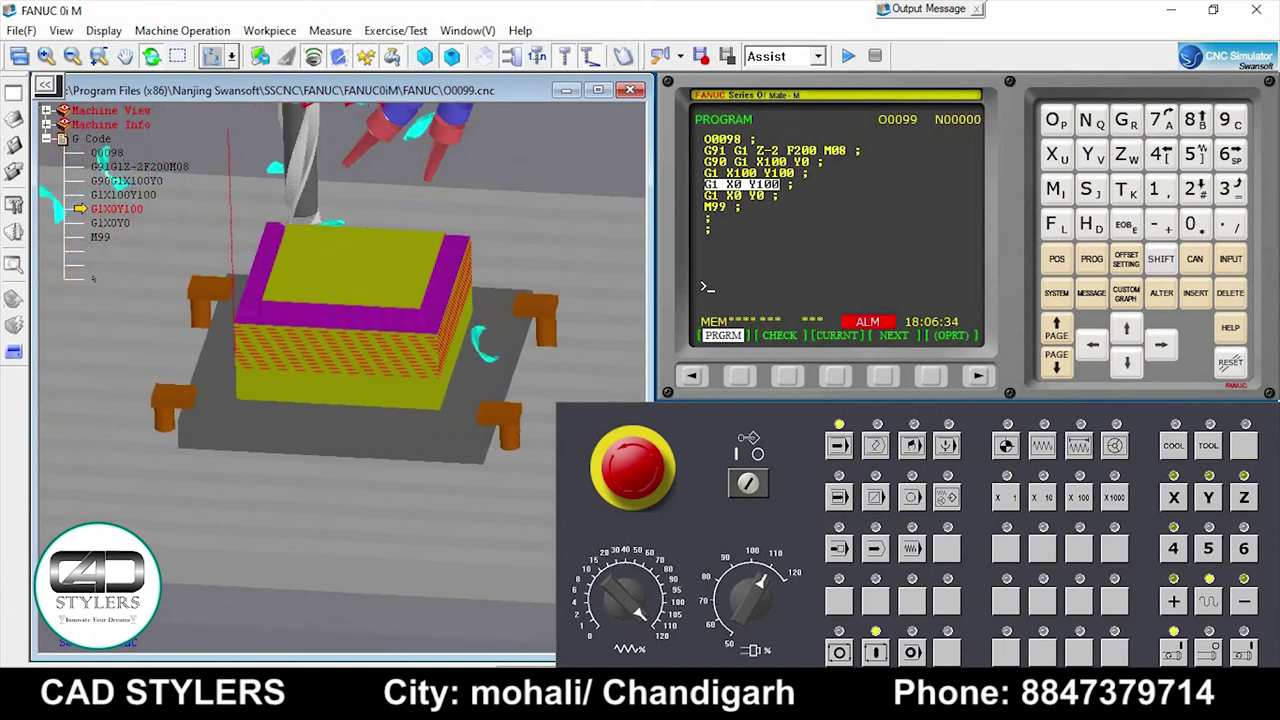